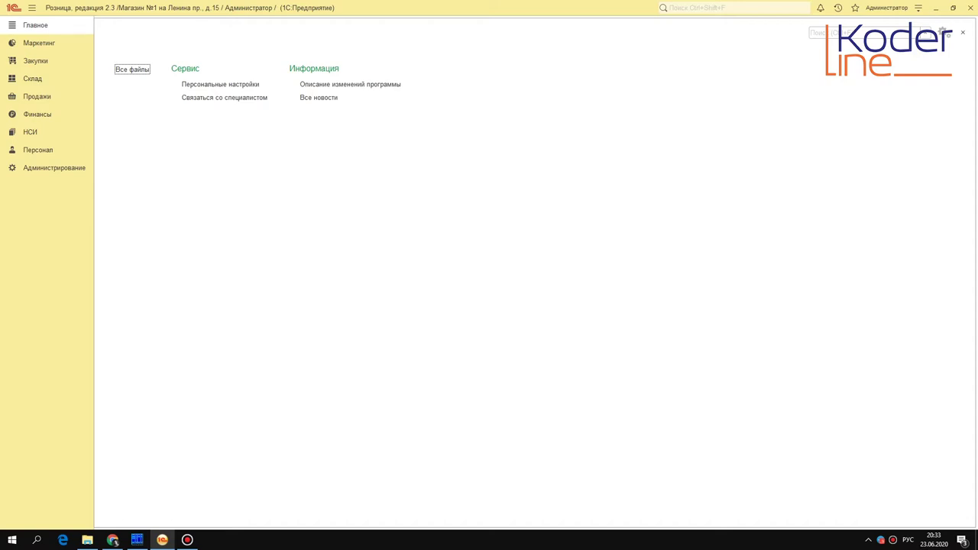
Open the list of bonus programs (Бонусные программы) in the marketing section
click(38, 43)
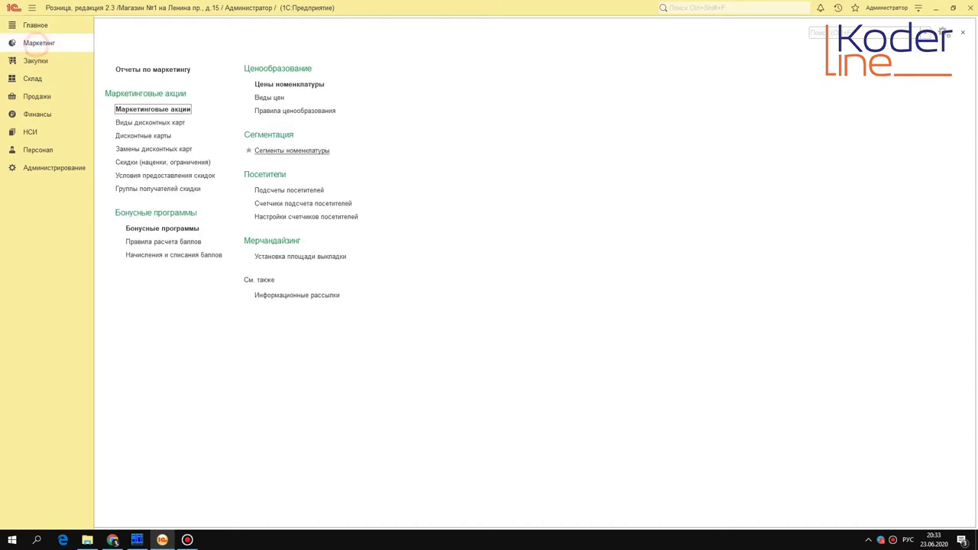
click(172, 227)
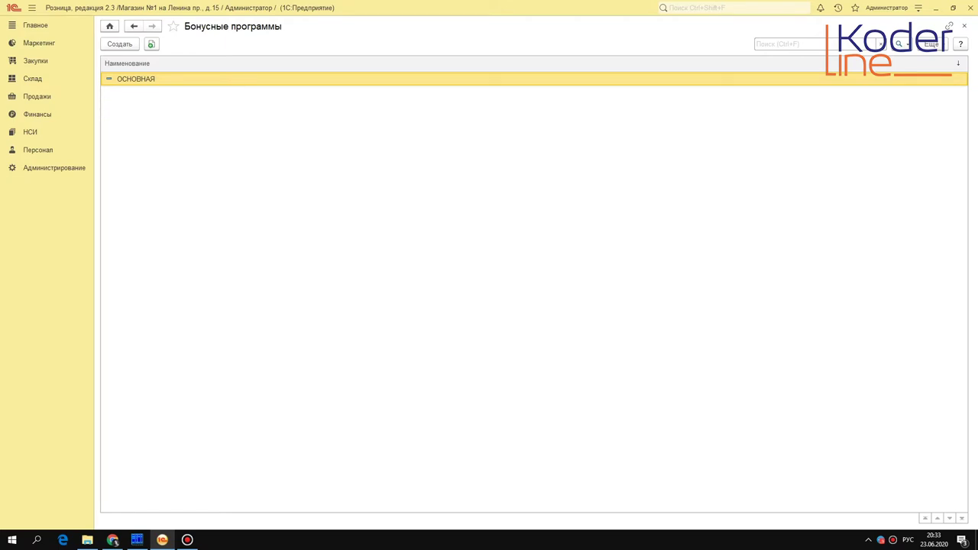
Try a new bonus program with Бонусные баллы не начисляются selected, switching Уменьшать сумму чека для скидок on and off
click(120, 44)
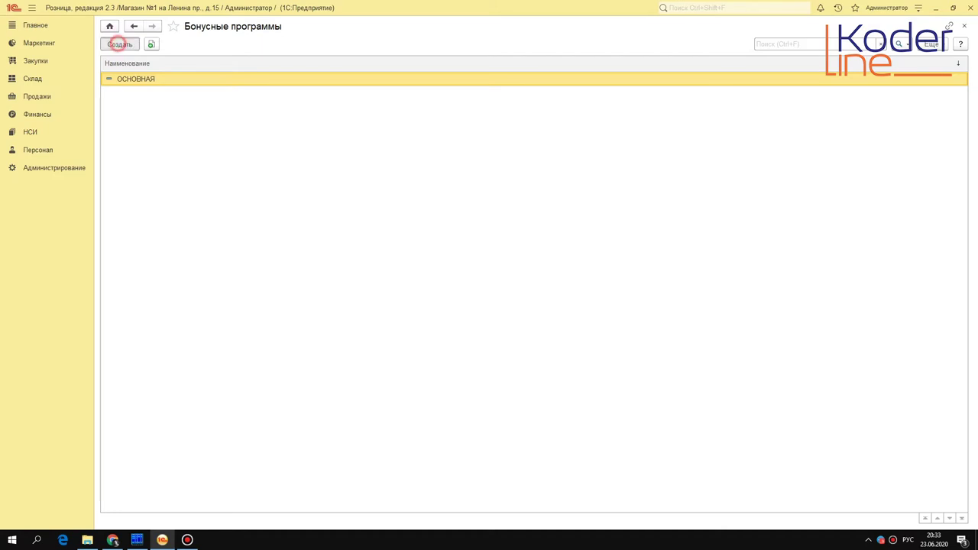
key(Tab)
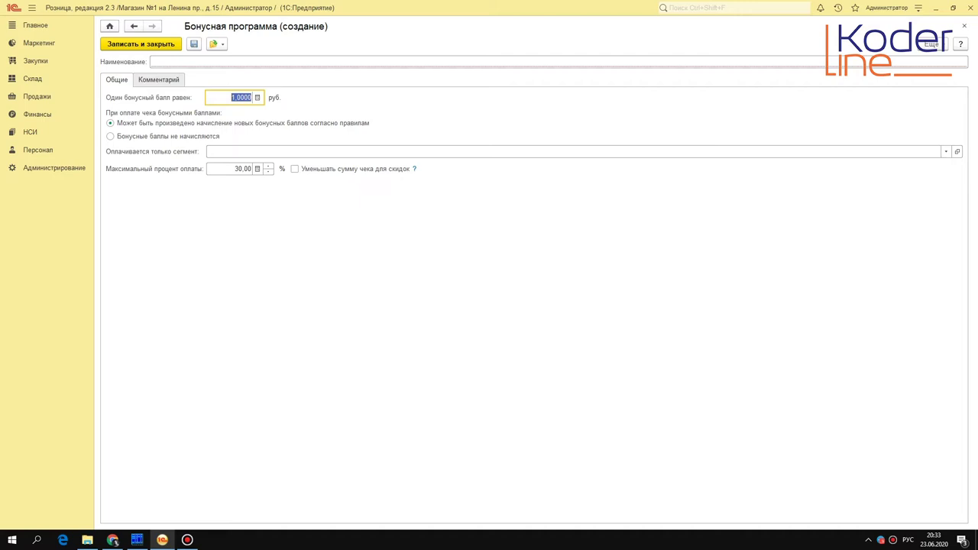
click(241, 98)
click(208, 136)
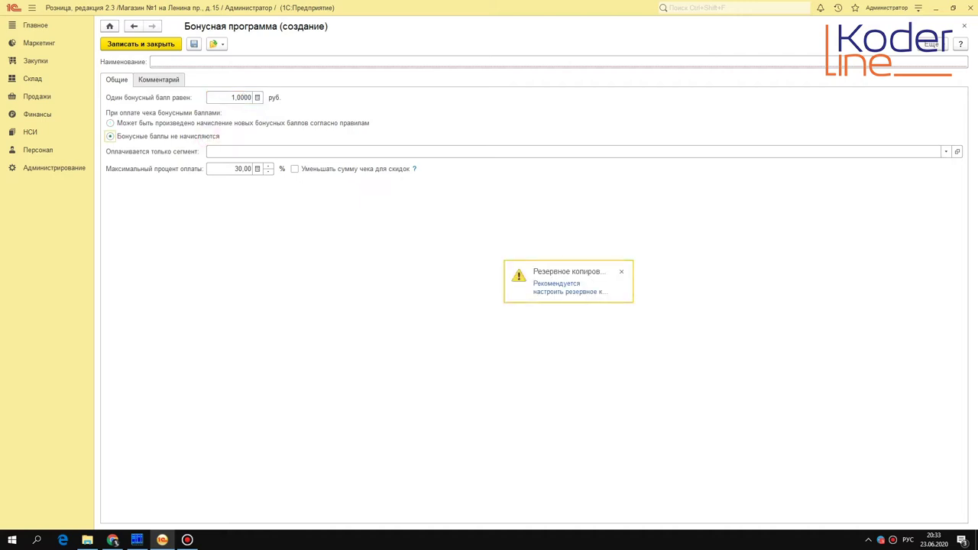
click(240, 168)
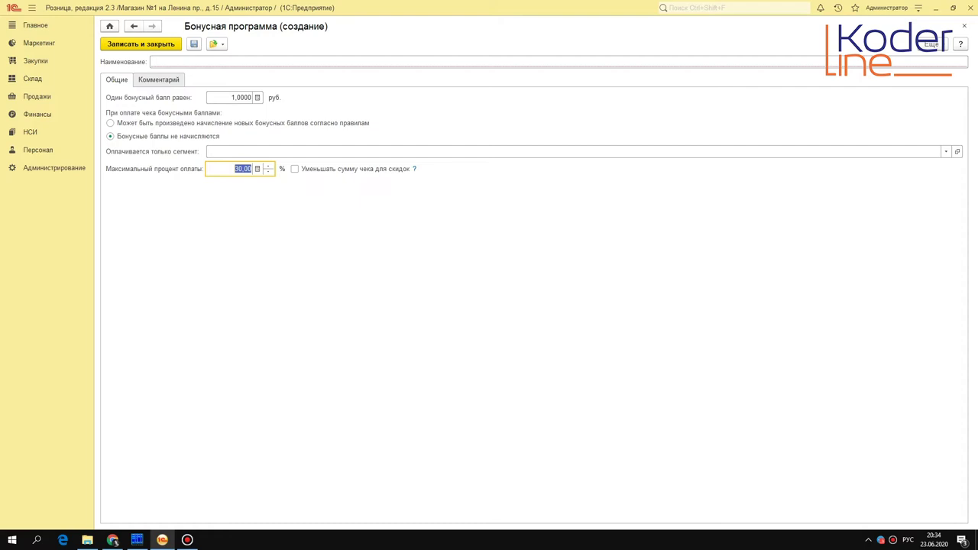
click(338, 169)
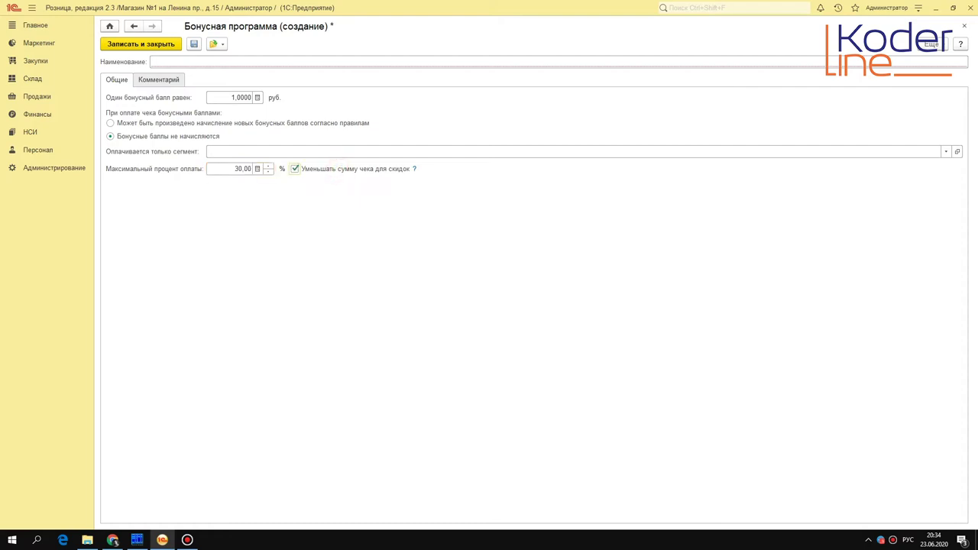
click(350, 168)
Switch between both accrual options for receipts paid with bonus points, and discard the new bonus program without saving
click(271, 122)
click(110, 135)
click(111, 123)
click(122, 136)
key(Escape)
key(Tab)
key(Return)
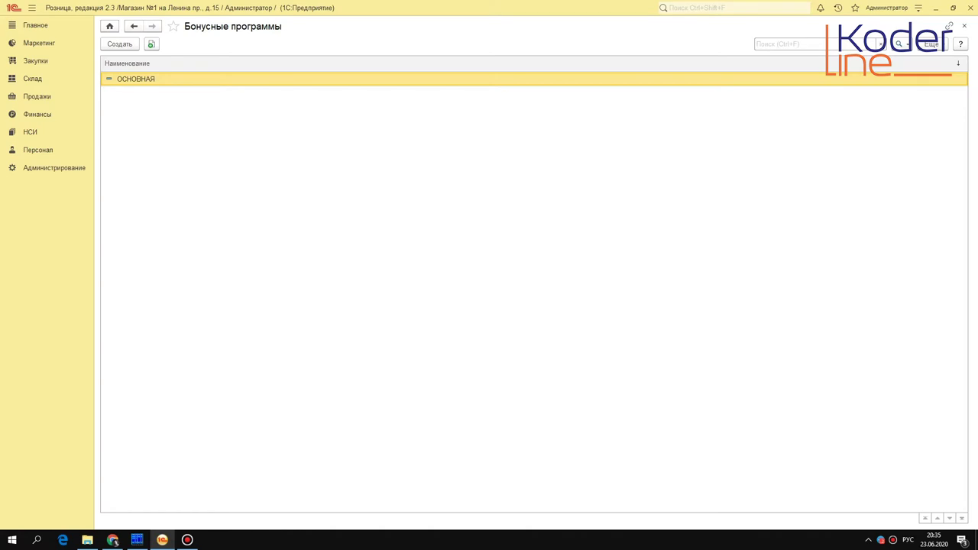
Open the existing bonus program ОСНОВНАЯ and allow editing of its locked attributes
click(171, 79)
double_click(172, 79)
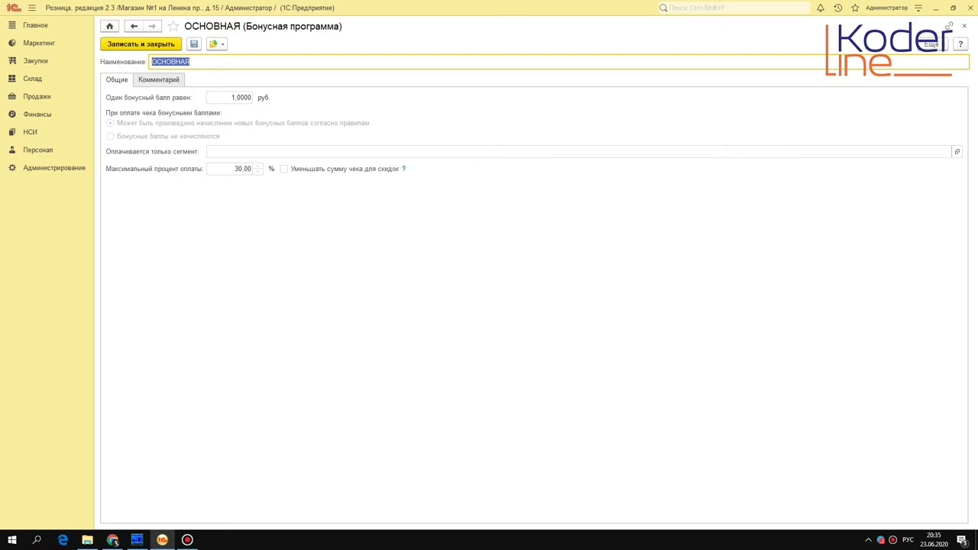
click(933, 44)
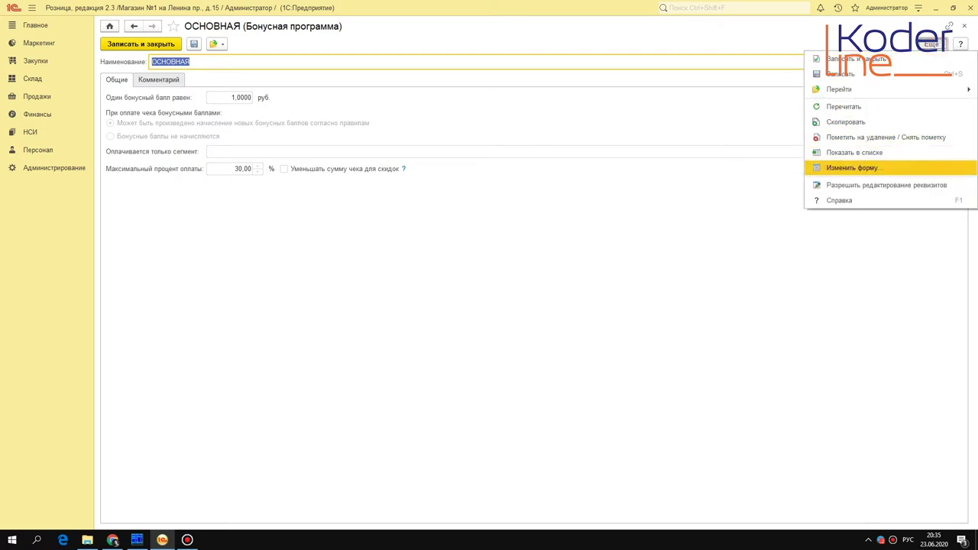
click(906, 185)
click(482, 340)
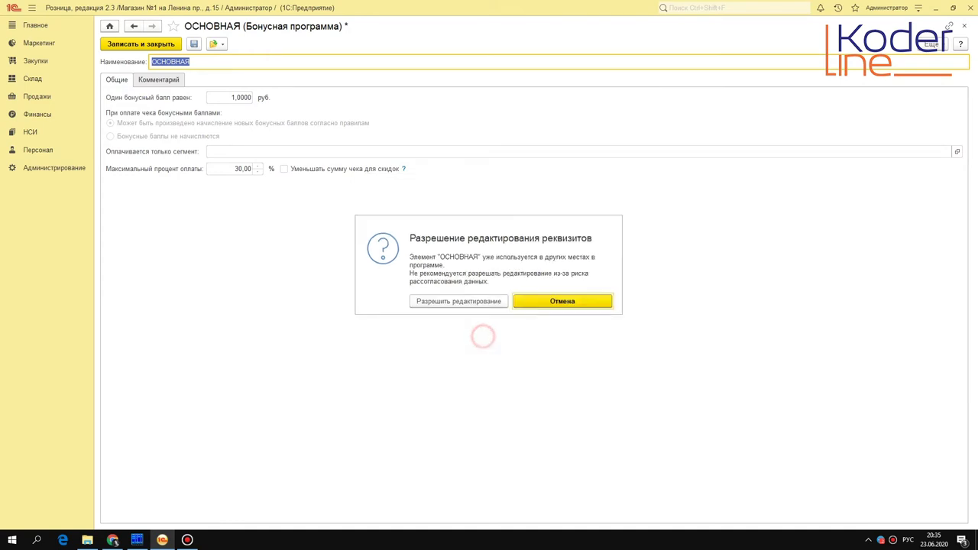
click(438, 303)
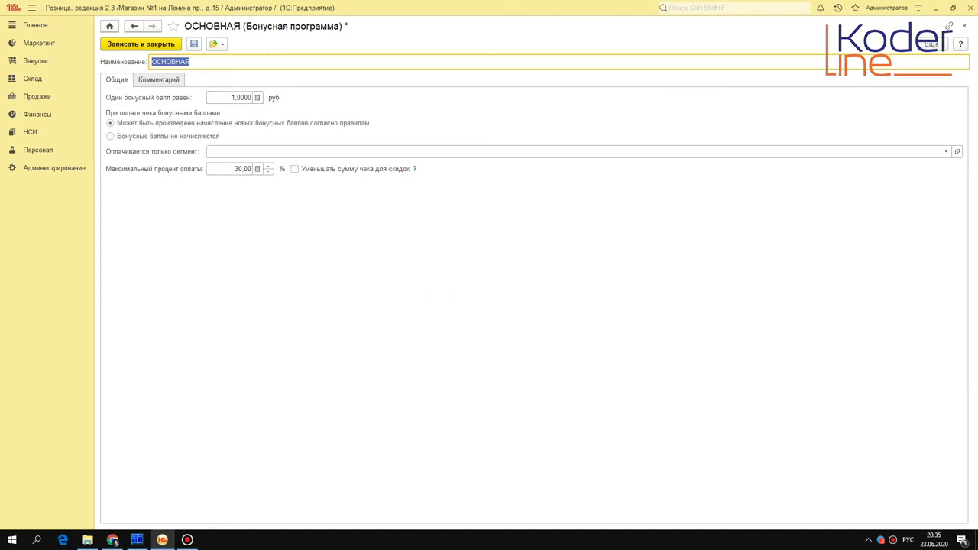
Set ОСНОВНАЯ to Бонусные баллы не начисляются for receipts paid with points, save it and return to the receipts list
click(168, 136)
click(194, 44)
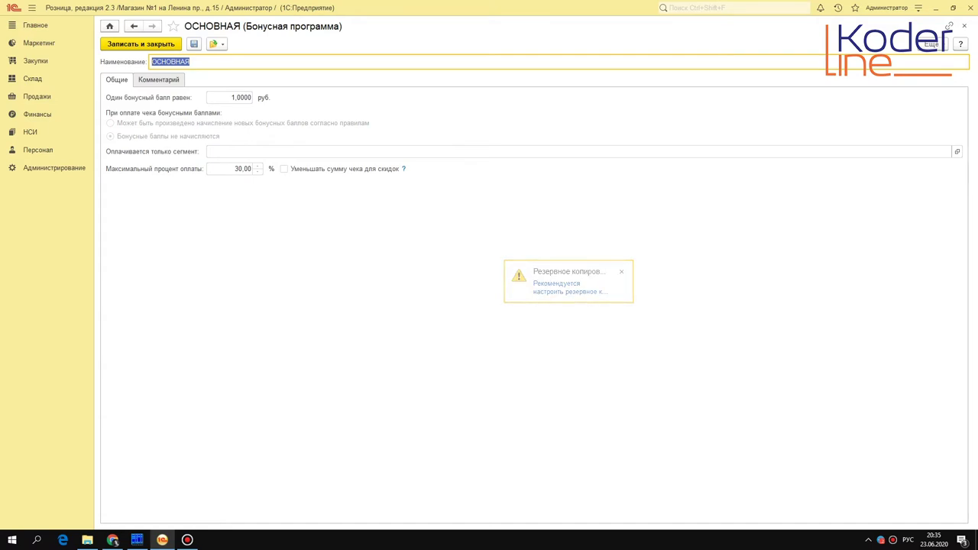
key(Escape)
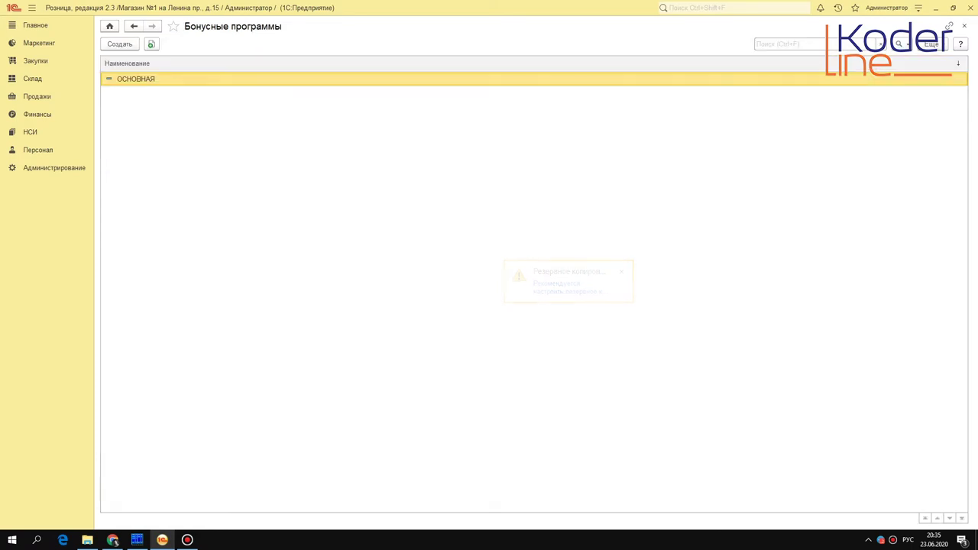
key(Escape)
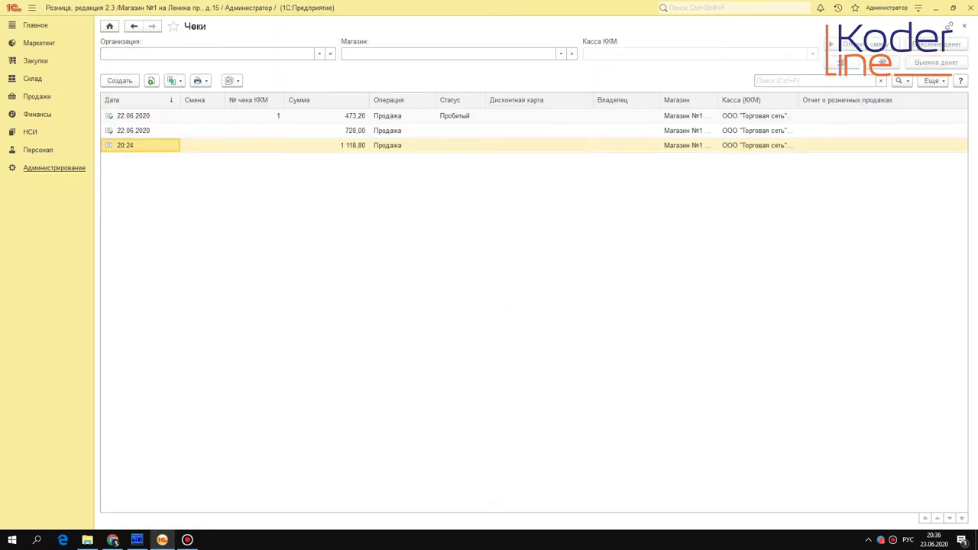
Start a new bonus point calculation rule for the loyalty program ОСНОВНАЯ and view its schedule settings
click(42, 43)
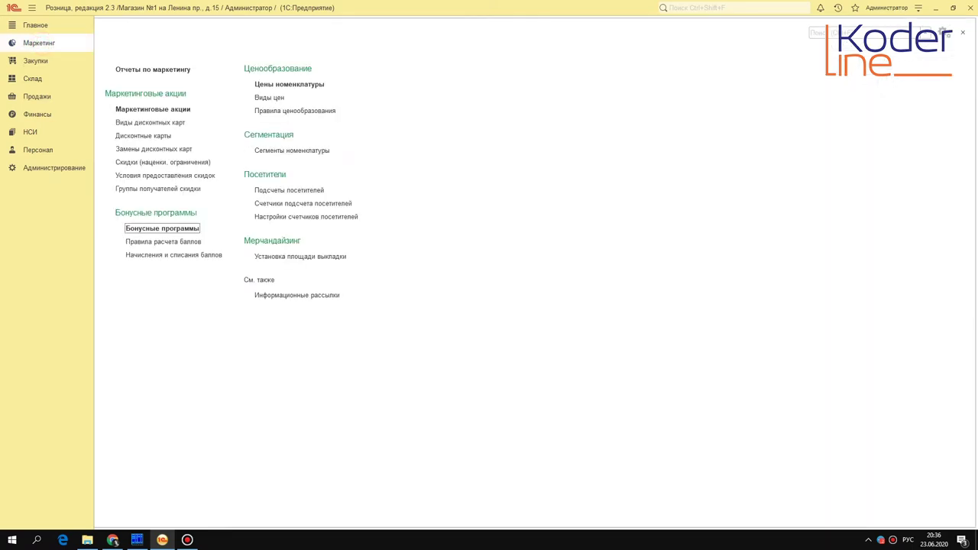
click(197, 241)
click(122, 45)
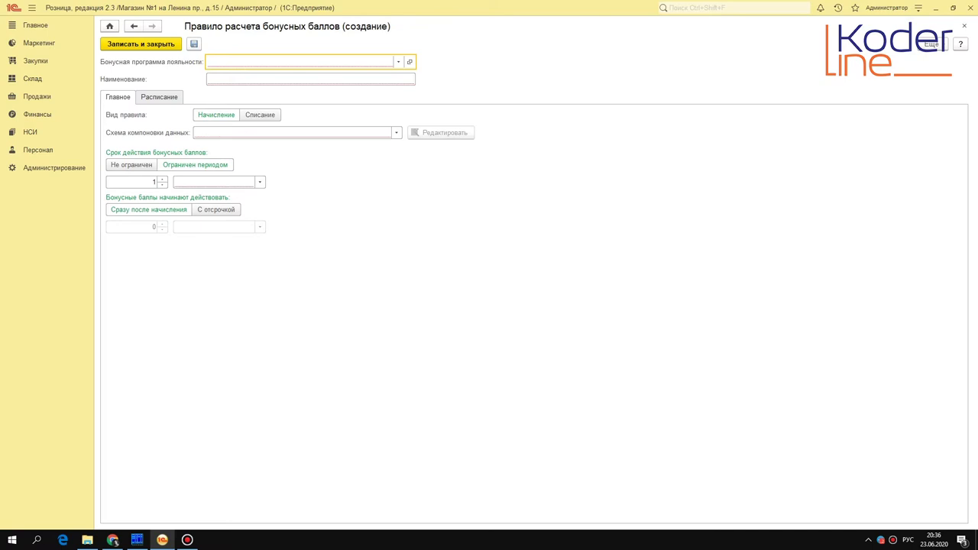
click(398, 62)
click(284, 80)
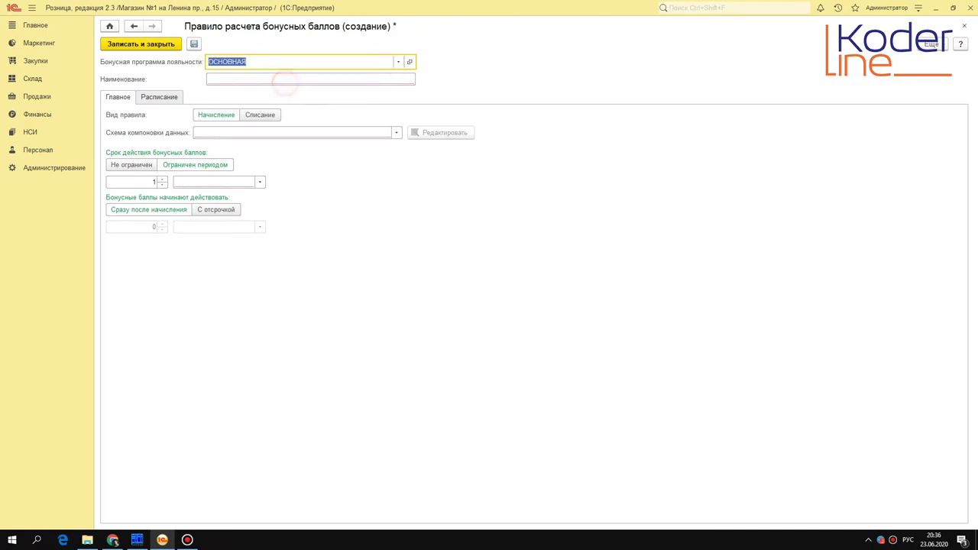
click(273, 80)
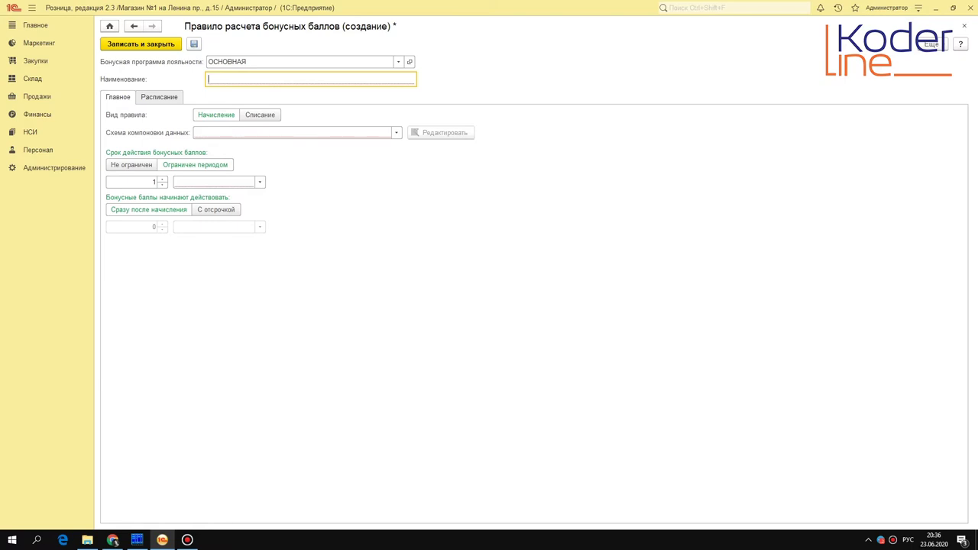
click(160, 97)
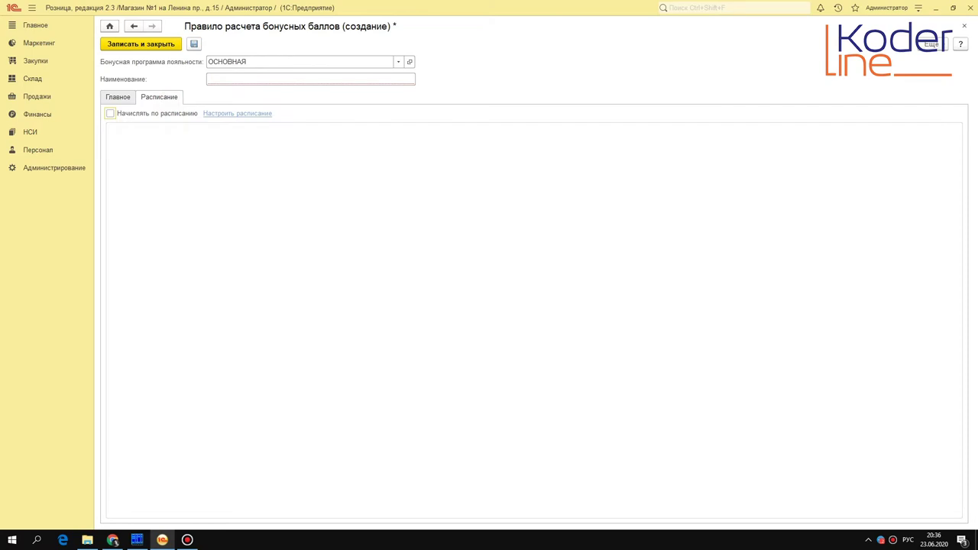
click(121, 97)
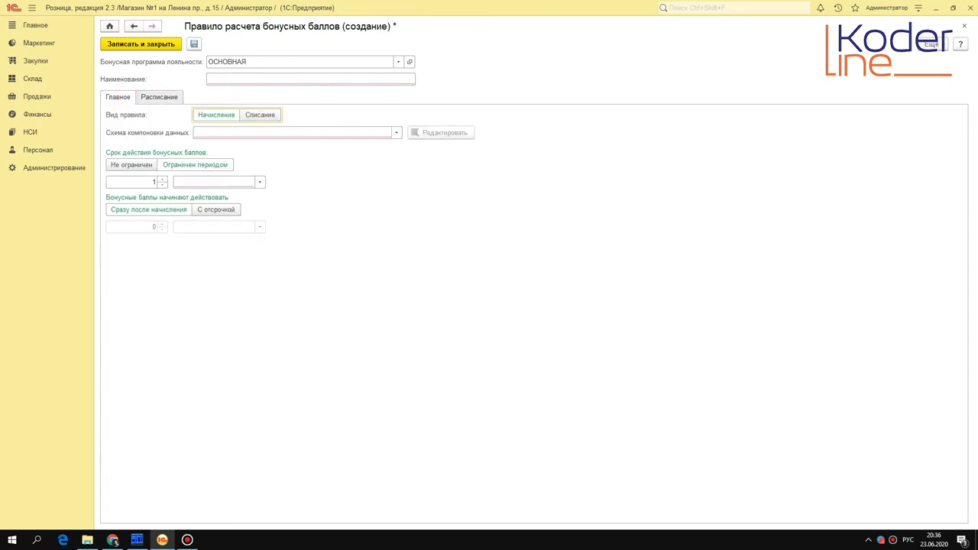
Try the Год and Полугодие validity periods for the rule's bonus points, and choose Квартал
click(259, 181)
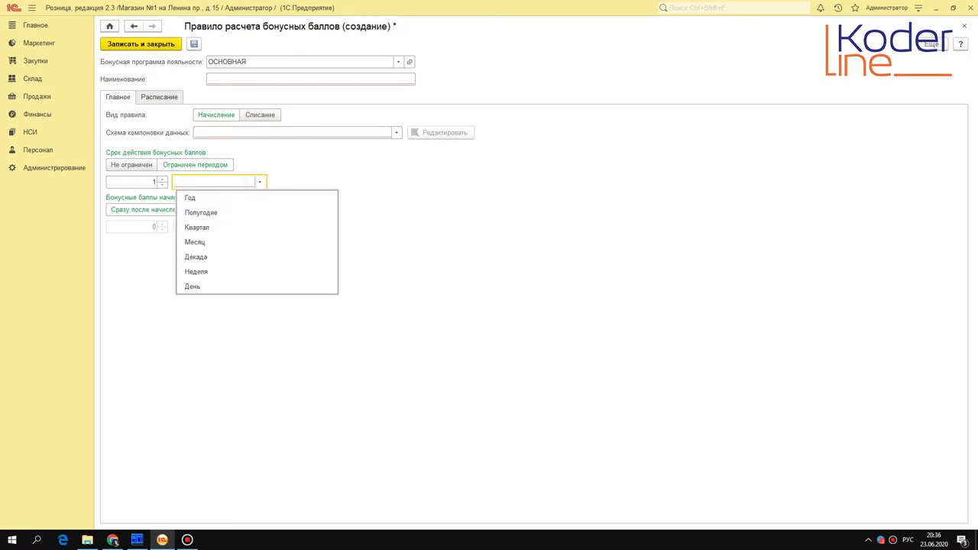
click(261, 182)
click(264, 182)
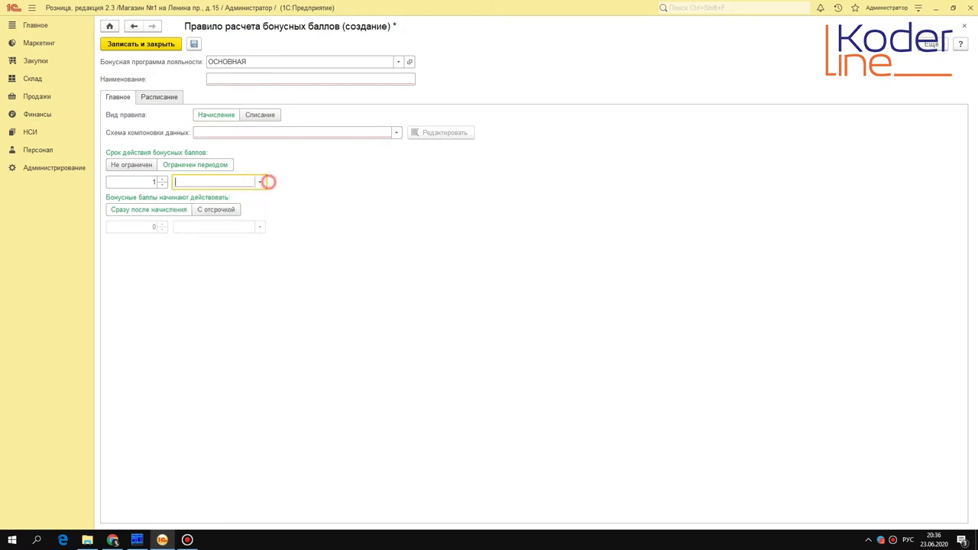
click(245, 198)
click(262, 181)
click(244, 212)
click(260, 182)
click(245, 226)
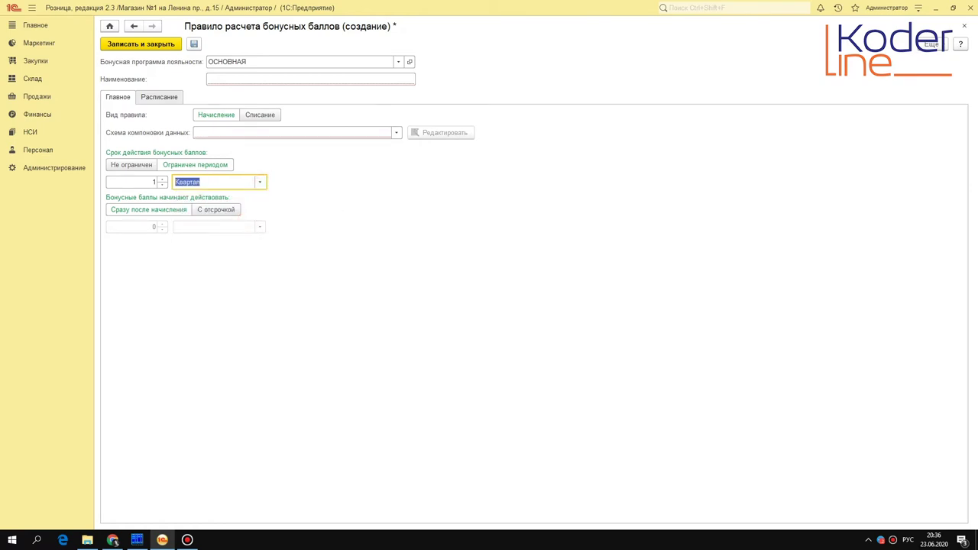
Make the rule's points take effect С отсрочкой, view the available delay periods, and discard the rule without saving
click(220, 210)
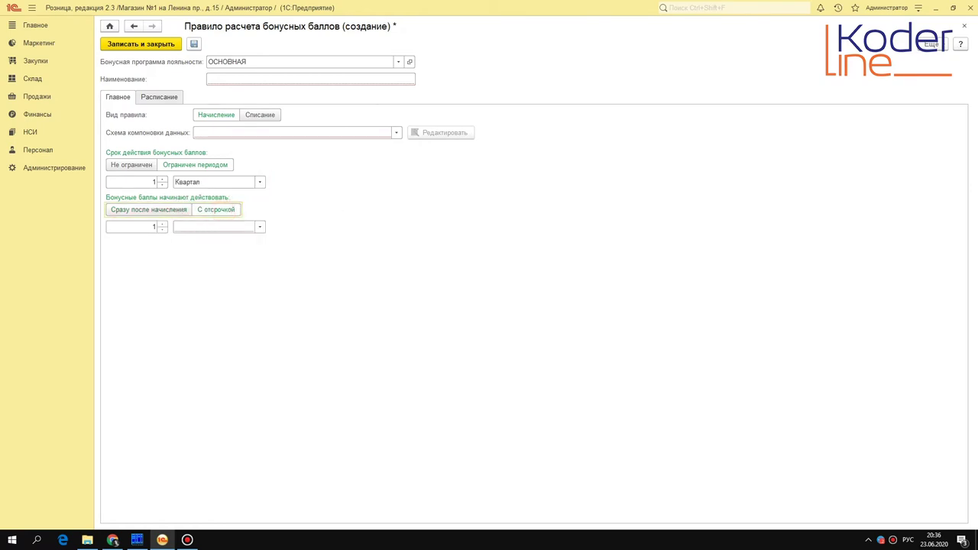
click(260, 227)
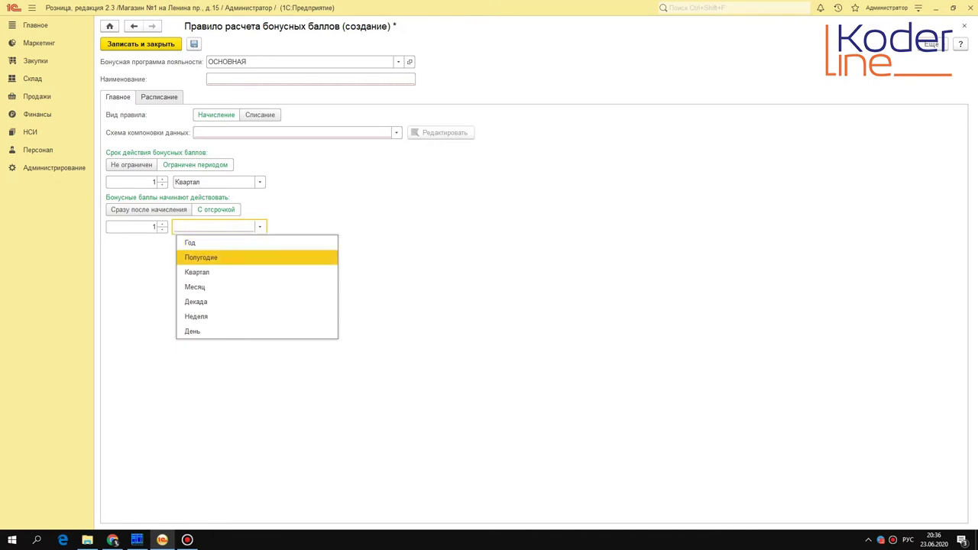
click(360, 166)
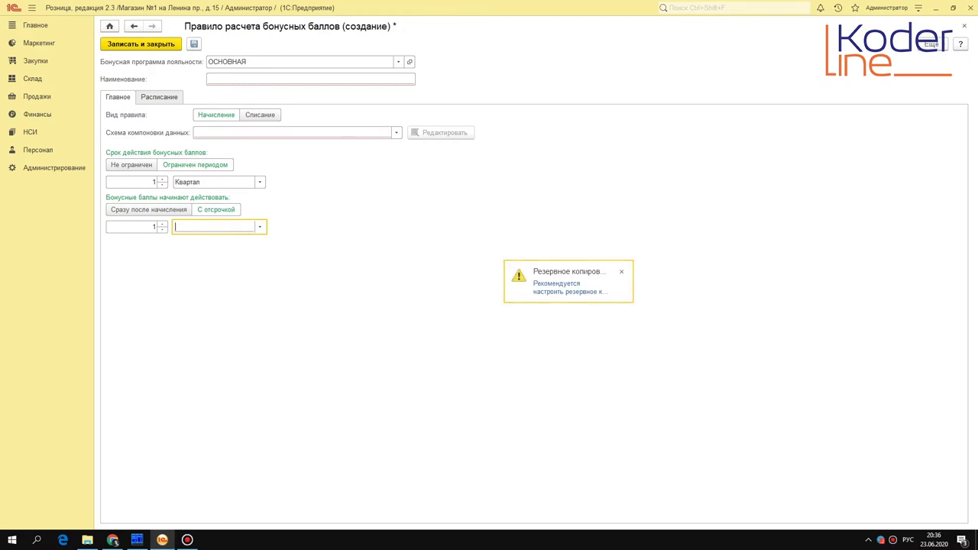
key(Escape)
key(Right)
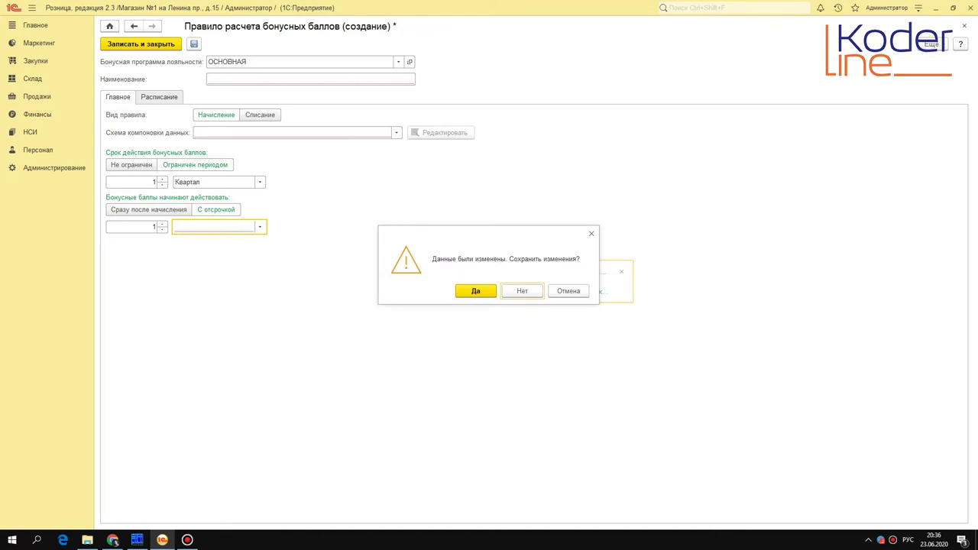
key(Return)
key(Escape)
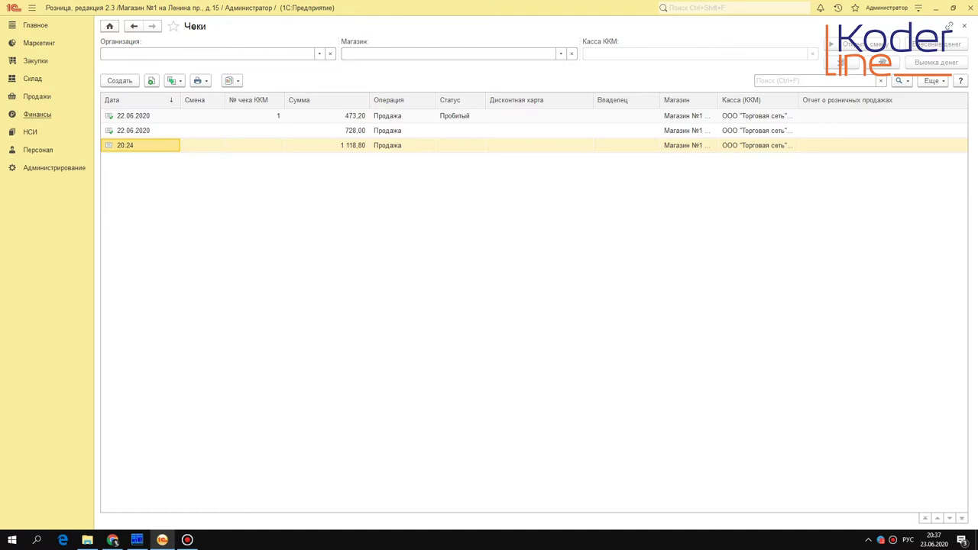
Start a new Начисление и списание бонусных баллов document and view its Начисления and Списания sections
click(36, 44)
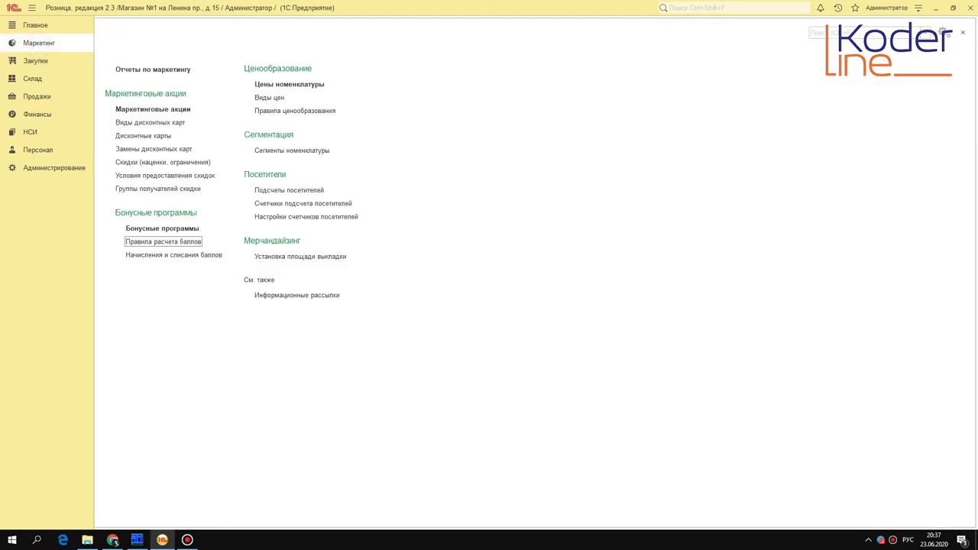
click(210, 254)
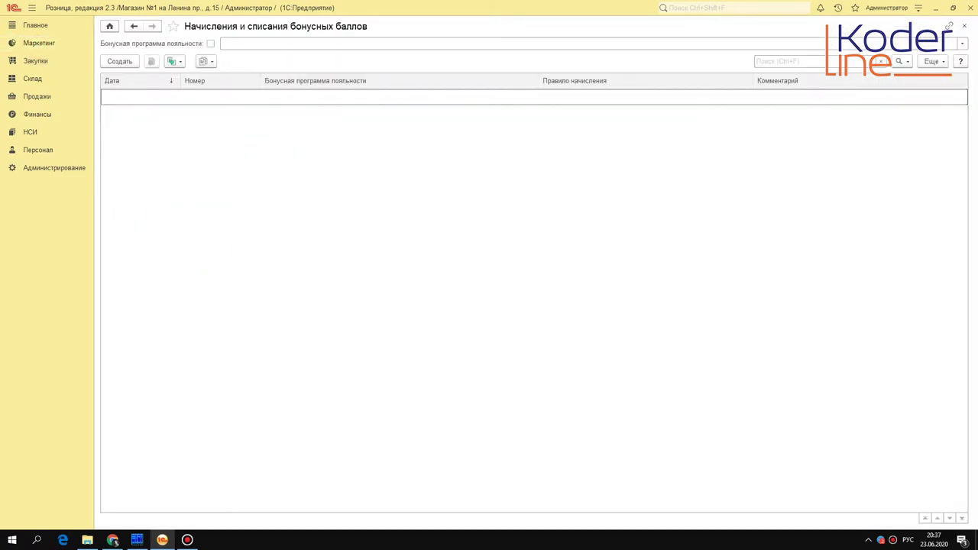
click(120, 61)
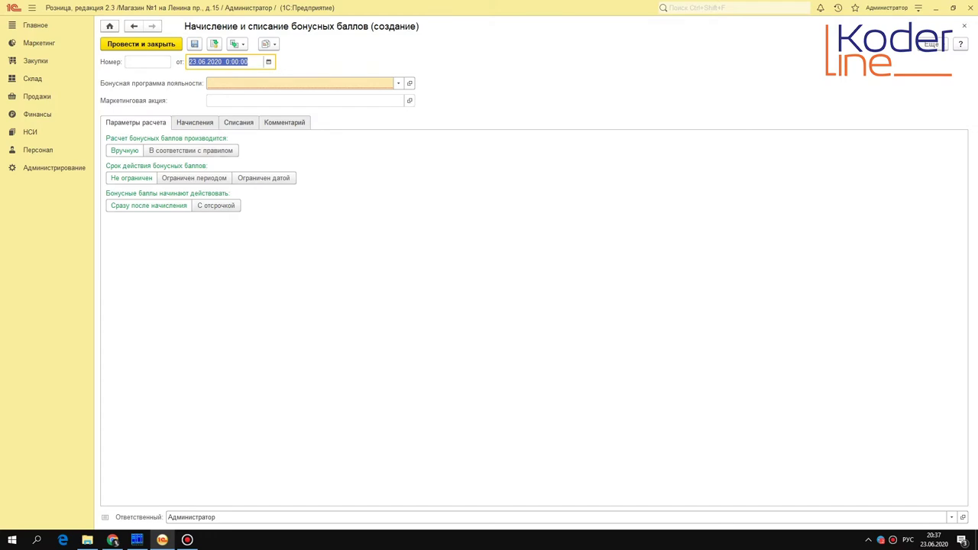
key(Escape)
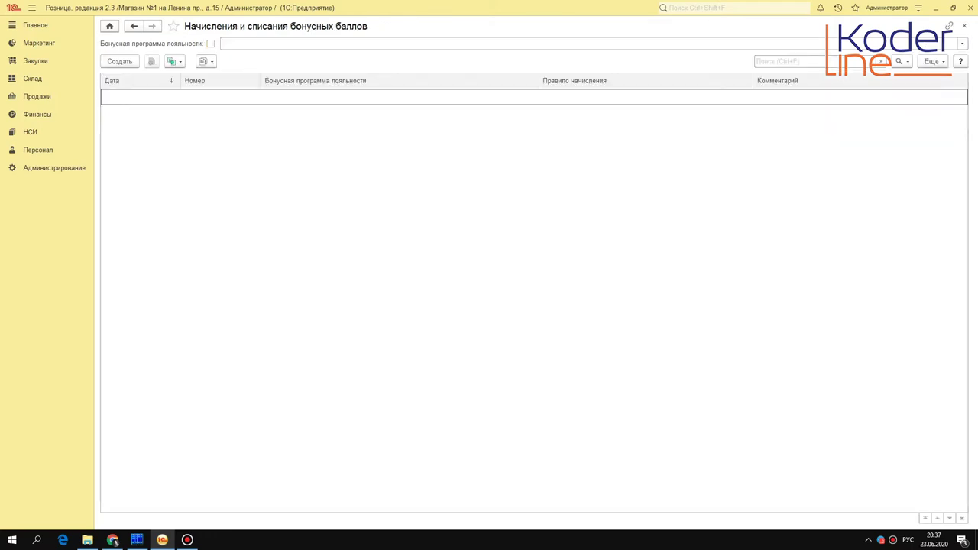
click(130, 61)
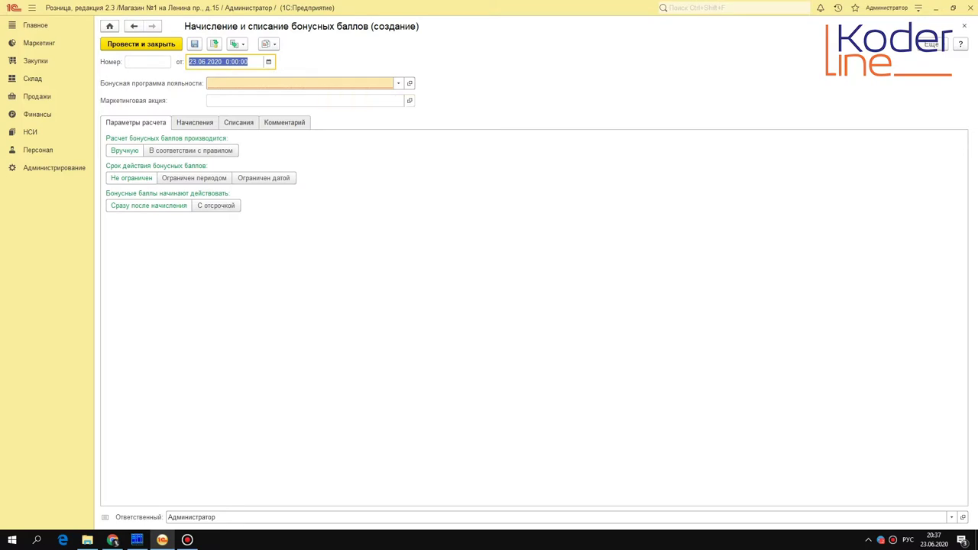
click(197, 122)
click(239, 122)
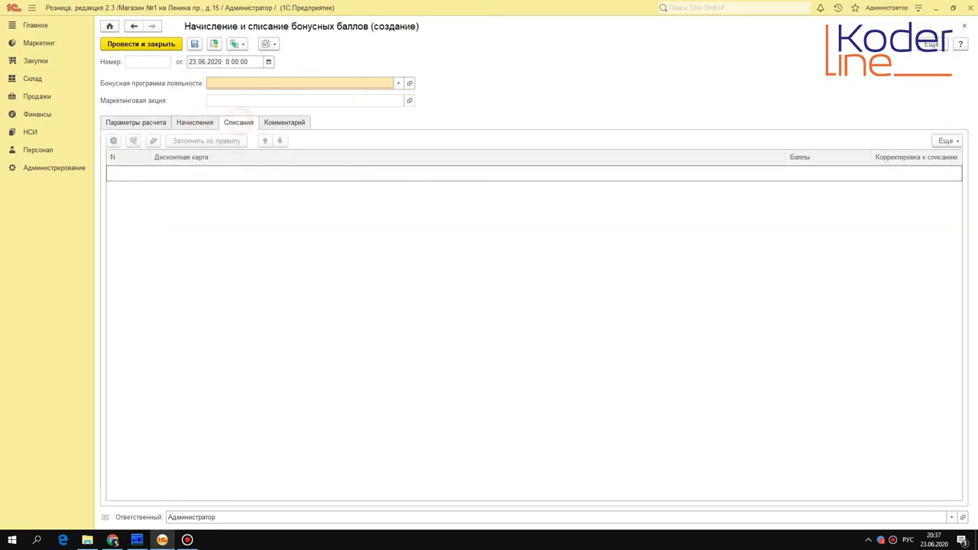
Review the new document's Комментарий, Списания, Начисления and Параметры расчета sections, and close the document and its list without saving
click(284, 123)
click(238, 122)
click(194, 122)
click(136, 122)
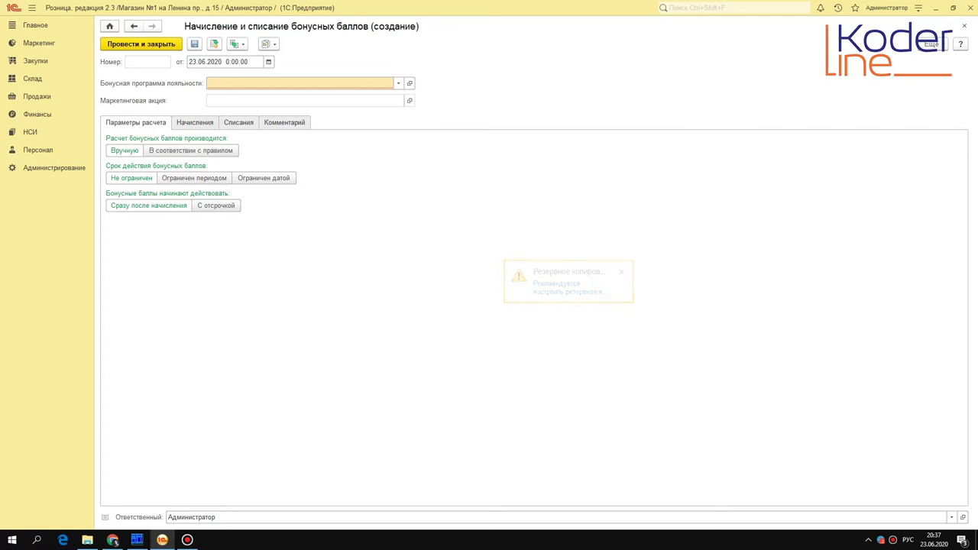
key(Escape)
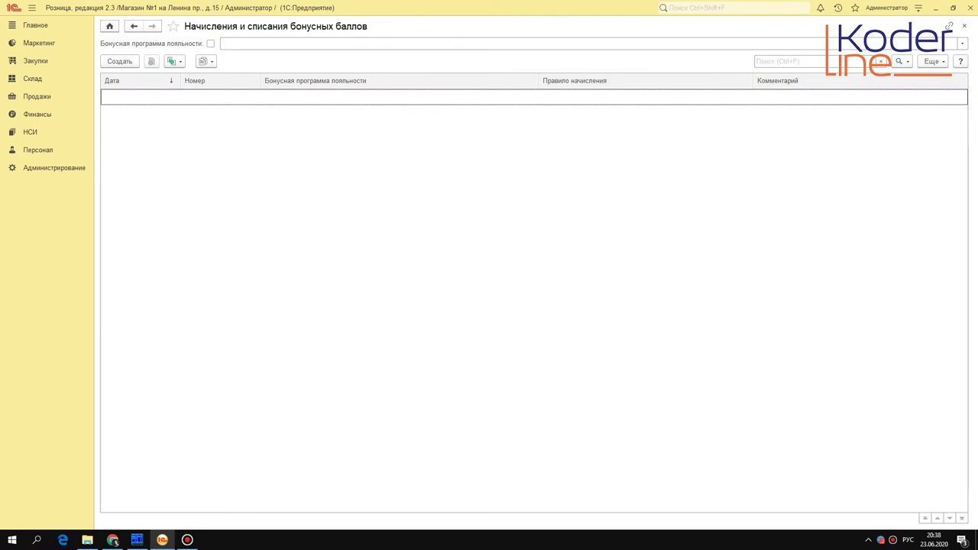
key(Escape)
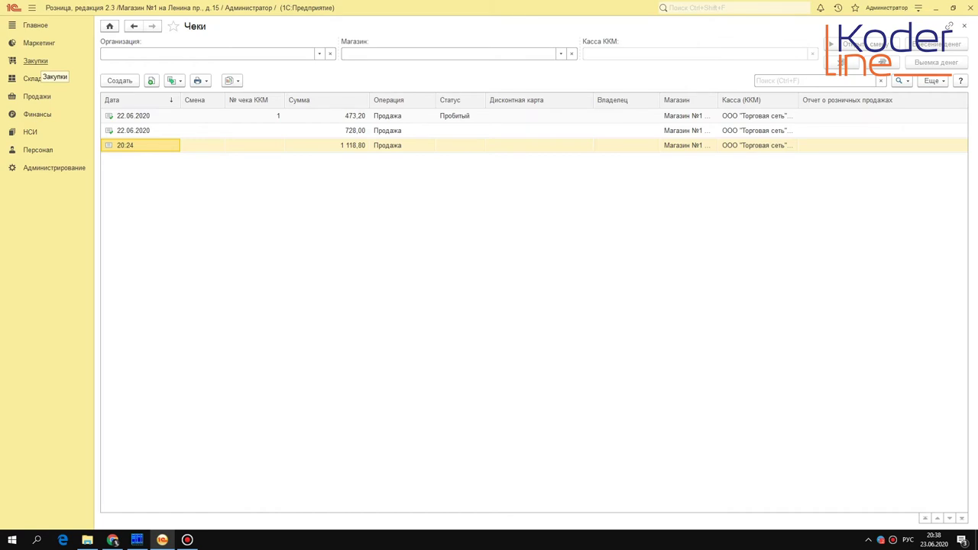
Open the CRAZY CHUPS bonus accrual discount from the БОНУСЫ group of the marketing discounts list
click(39, 43)
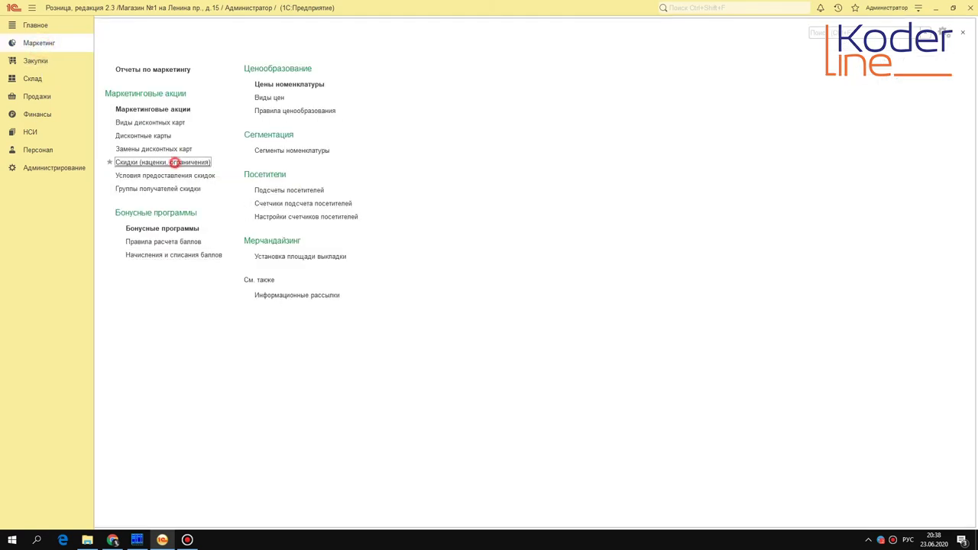
click(175, 162)
click(192, 137)
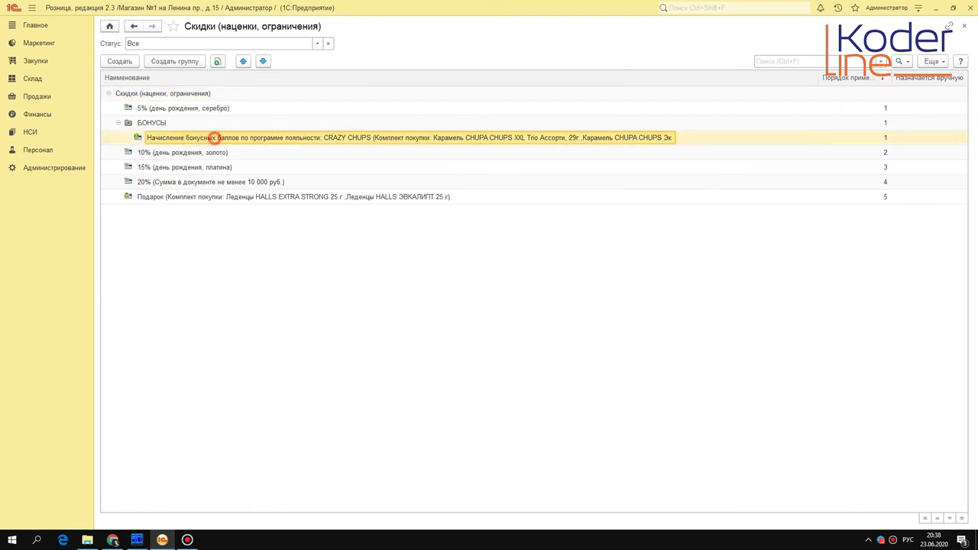
double_click(214, 138)
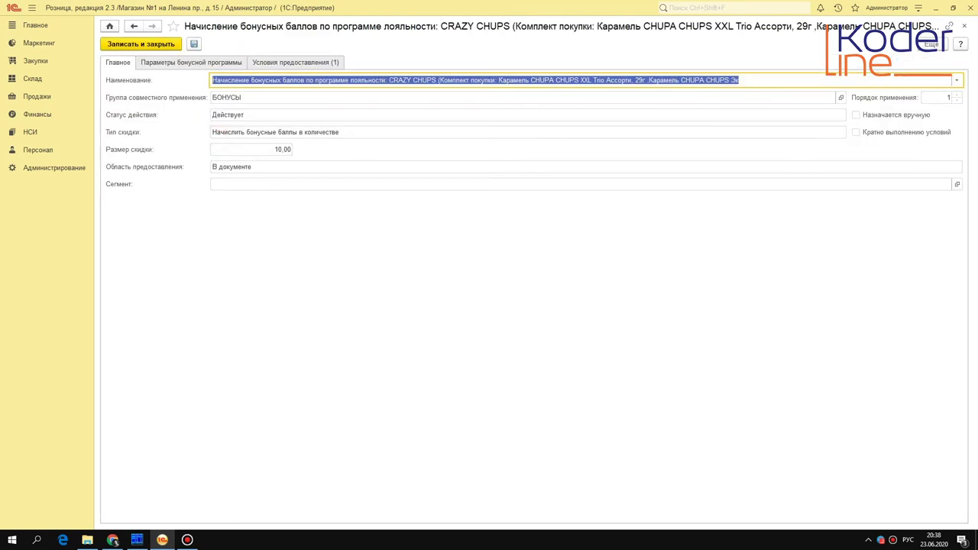
Allow editing of the locked attributes of the CRAZY CHUPS discount
click(306, 133)
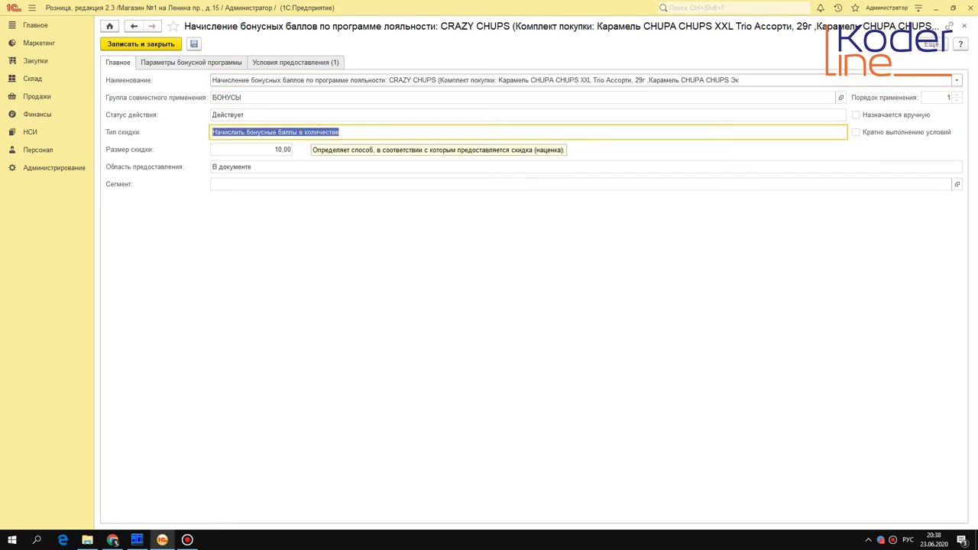
click(930, 44)
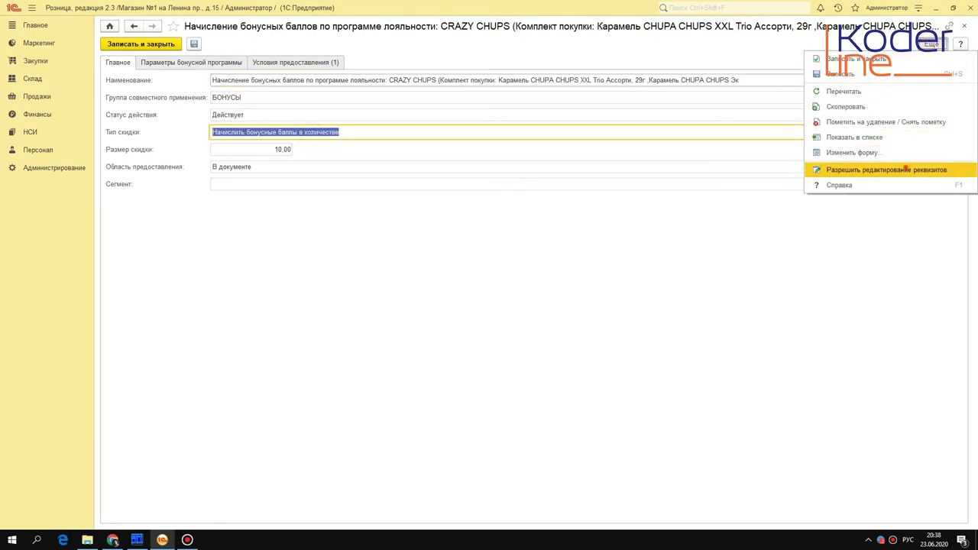
click(906, 167)
click(474, 407)
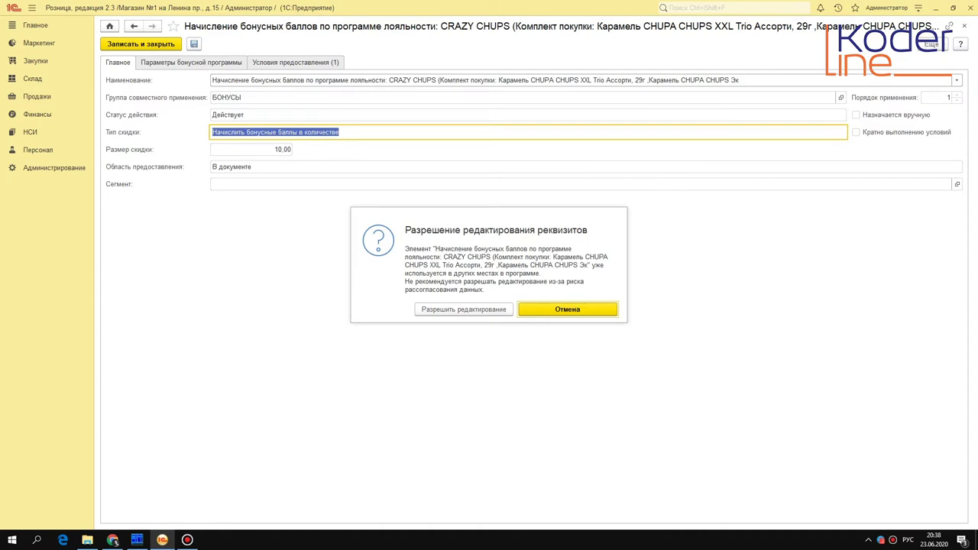
click(468, 308)
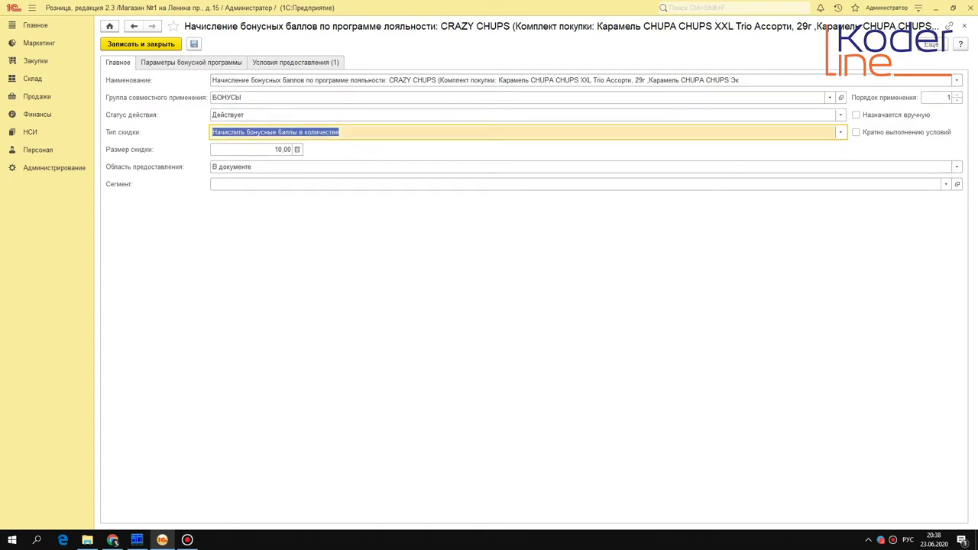
View the available discount types for the CRAZY CHUPS discount and its list of granting conditions
key(F4)
key(Escape)
key(Tab)
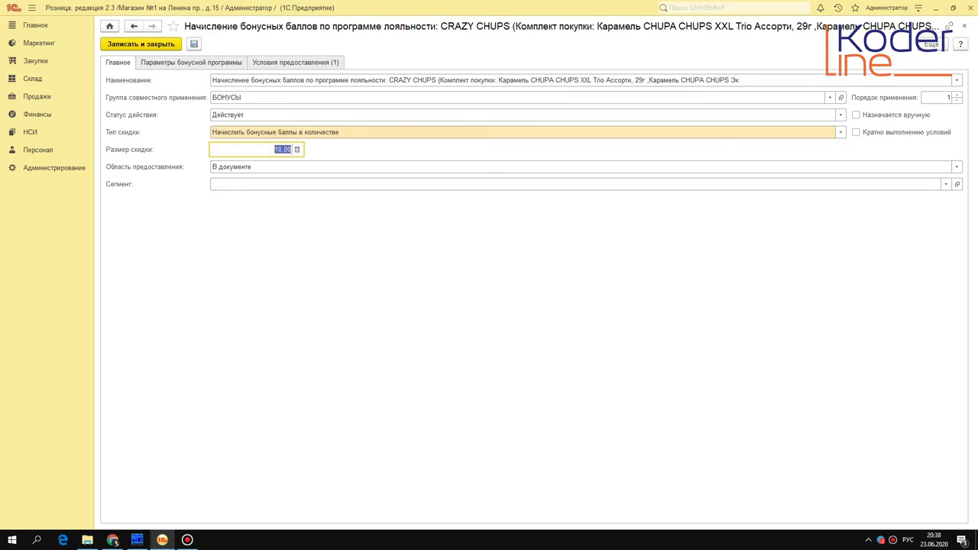
click(349, 133)
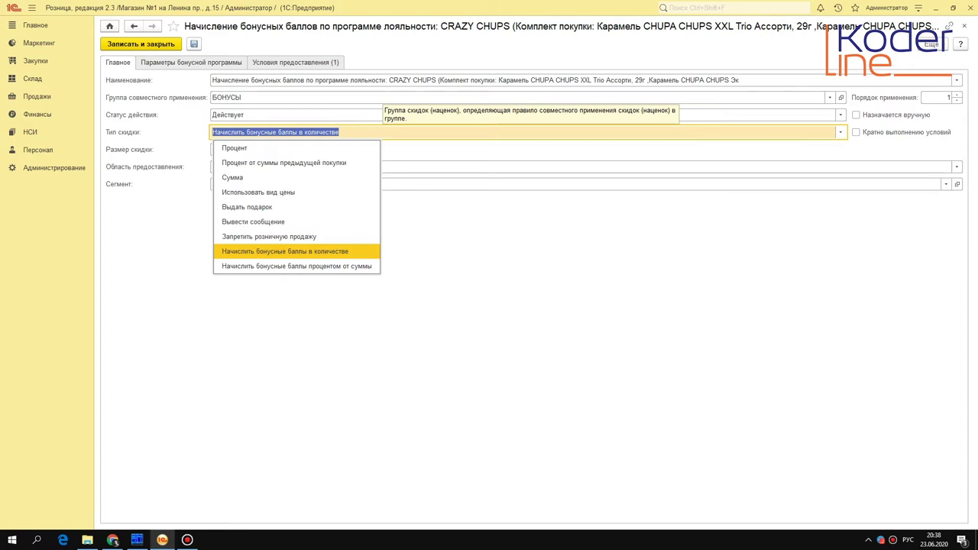
click(578, 152)
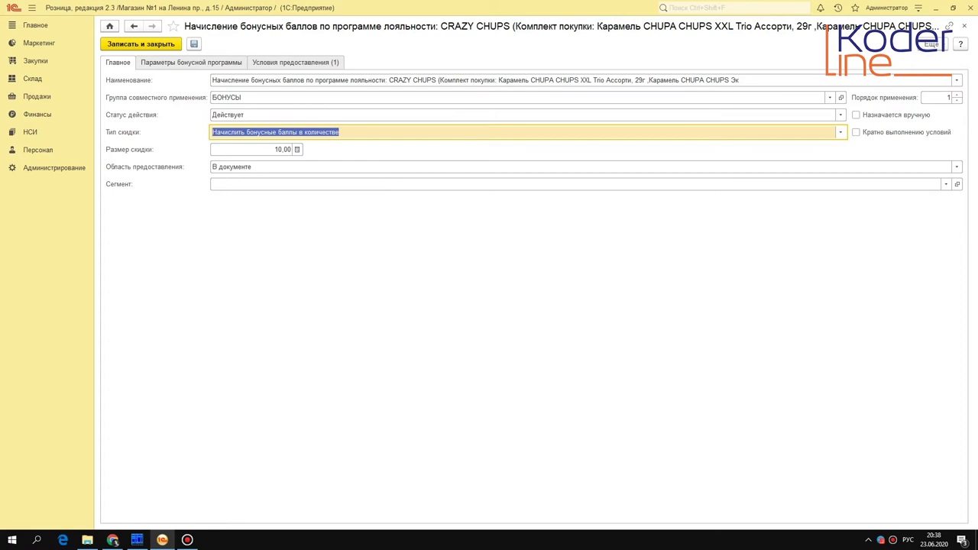
click(275, 63)
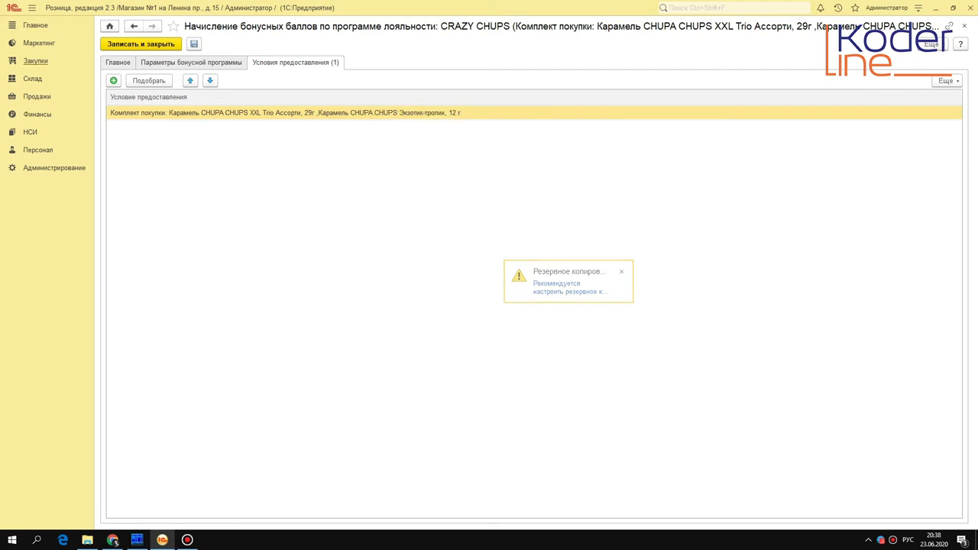
click(116, 65)
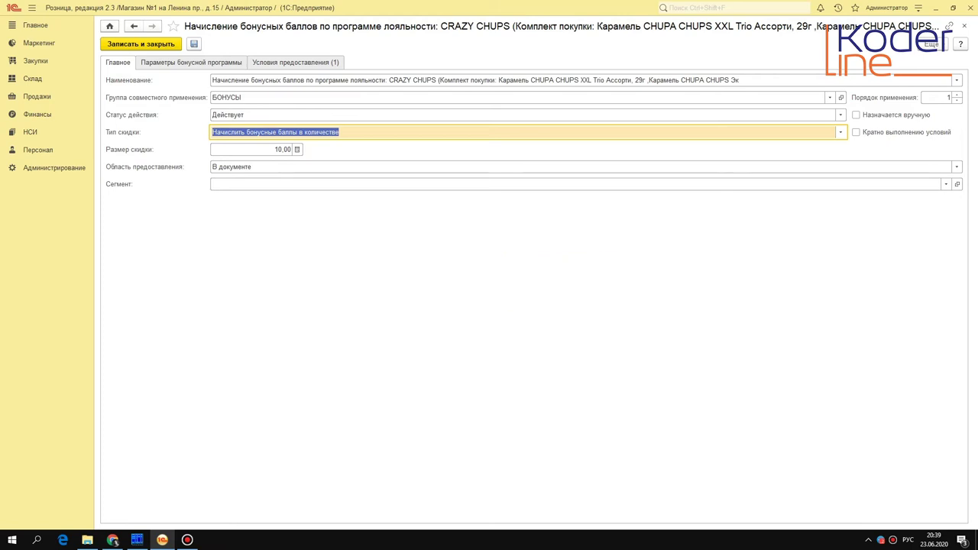
Set the discount type to Начислить бонусные баллы в количестве and the discount size to 10
key(F4)
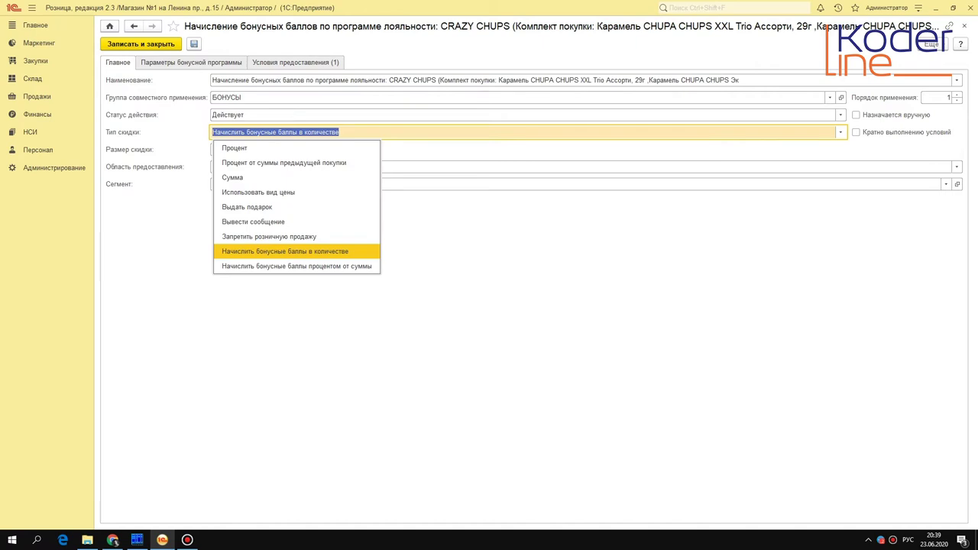
key(Down)
key(Up)
key(Down)
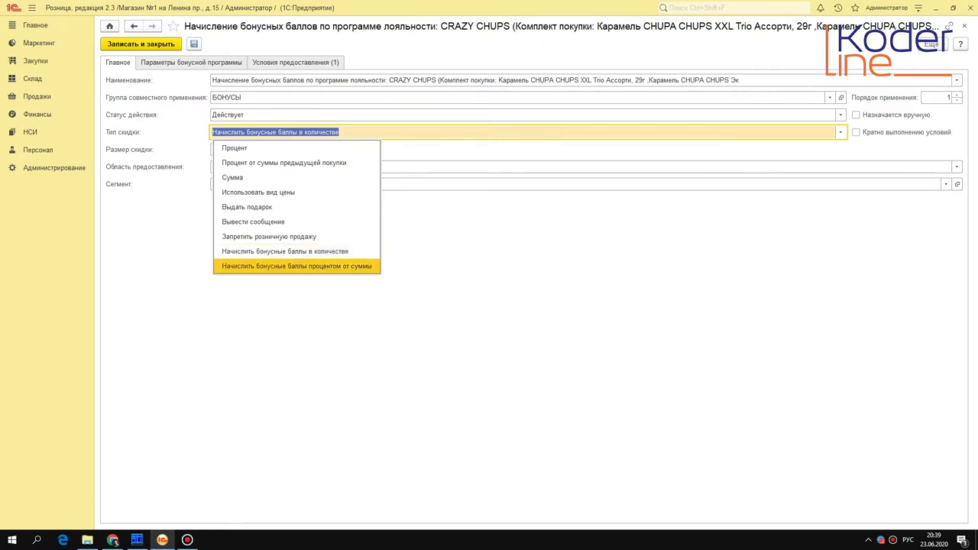
key(Up)
click(295, 252)
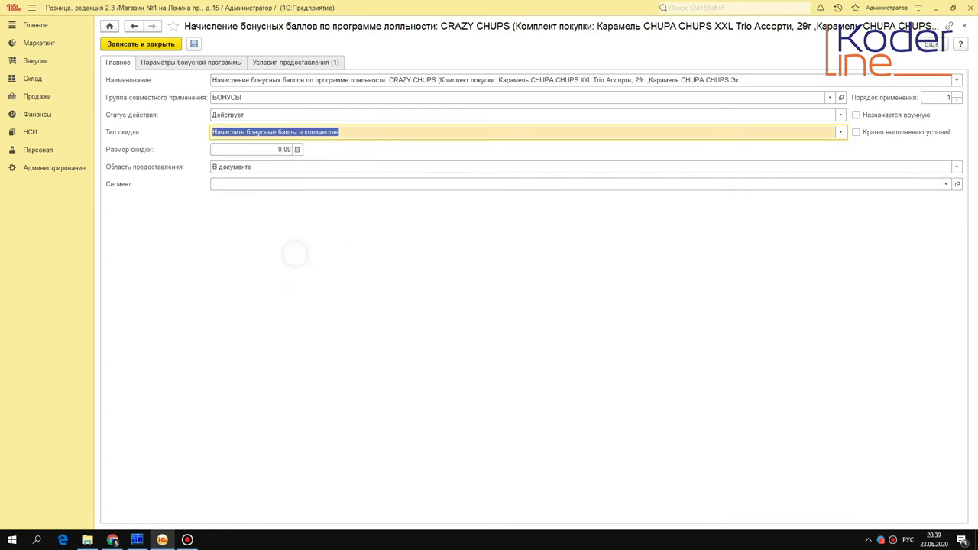
click(283, 149)
text(10)
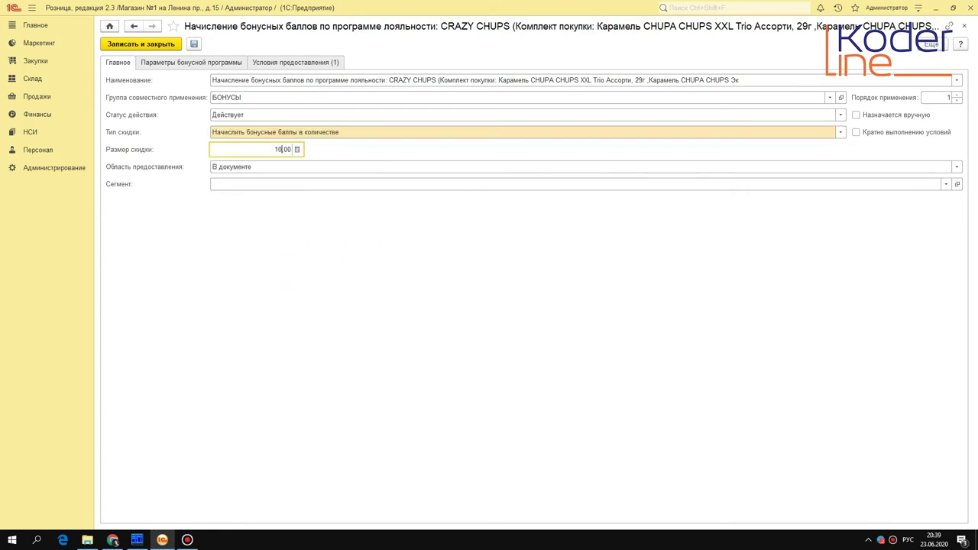
Open the discount's purchase-set condition, examine its two CHUPA CHUPS products and their quantities, and return to the discount
click(295, 62)
click(262, 113)
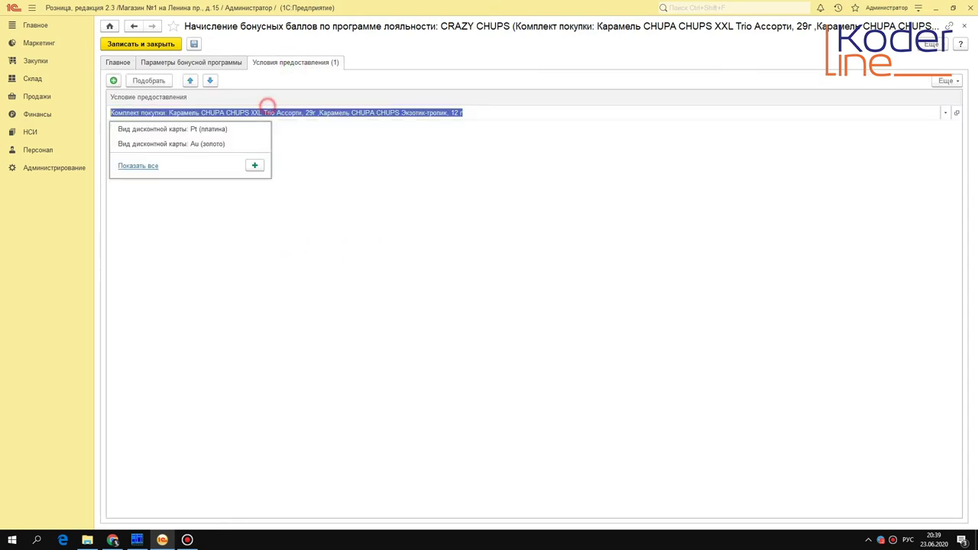
key(F4)
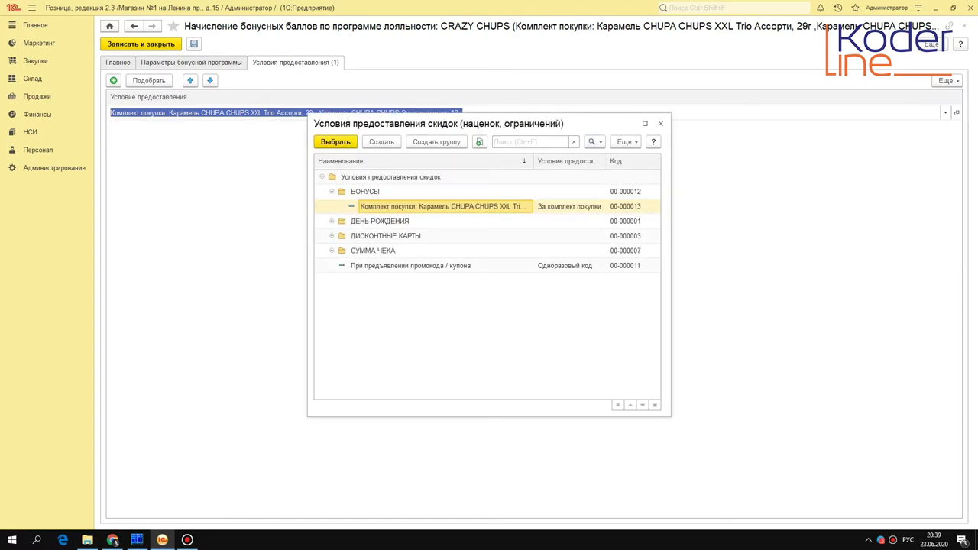
key(F2)
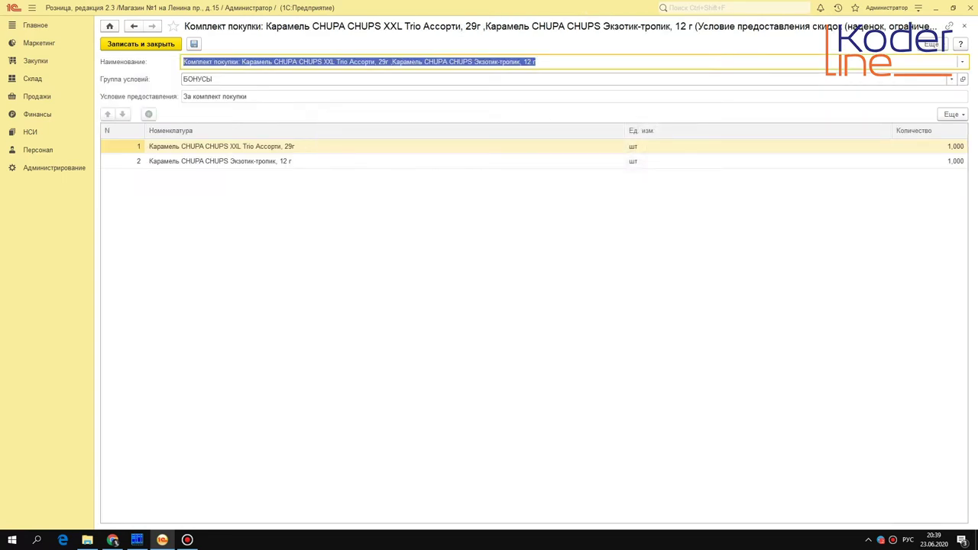
click(251, 147)
click(252, 161)
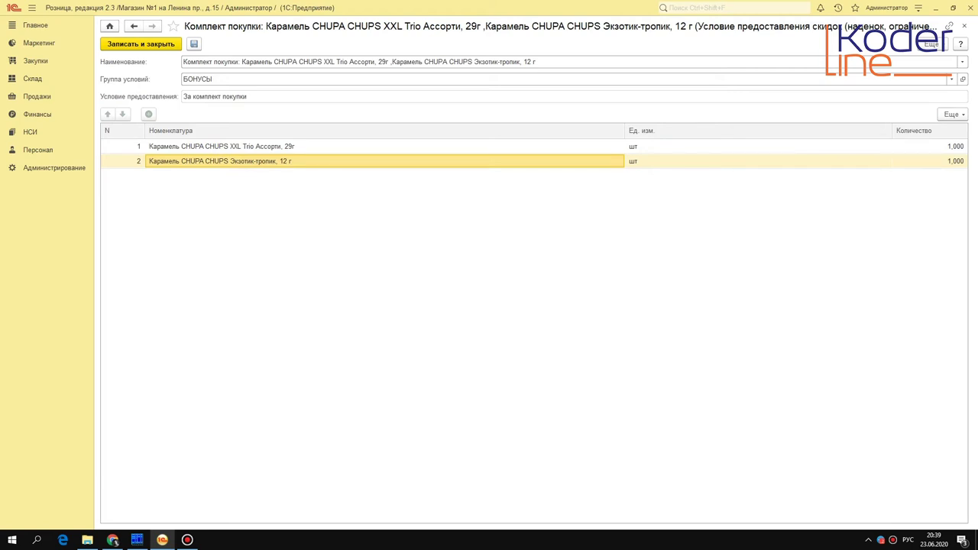
click(935, 146)
click(946, 160)
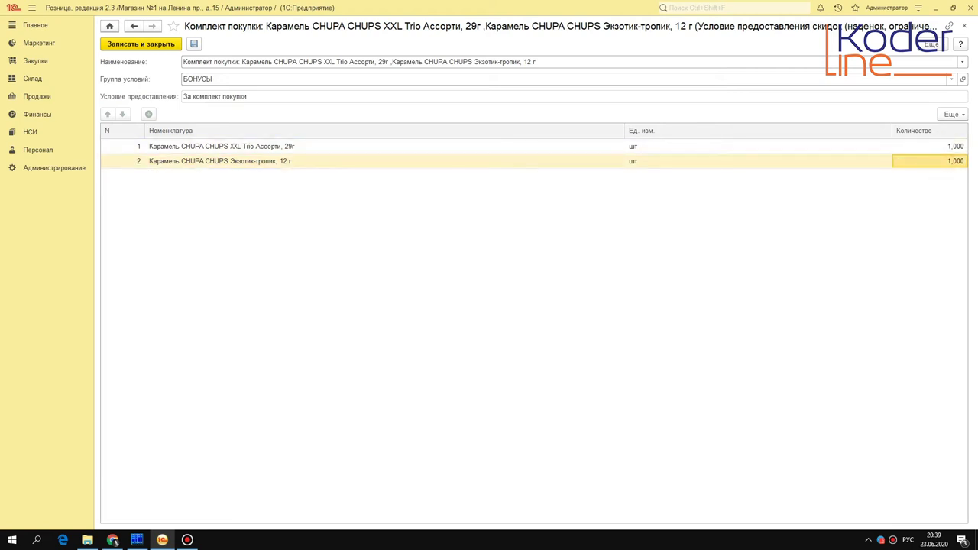
click(937, 146)
click(940, 160)
key(ctrl+Return)
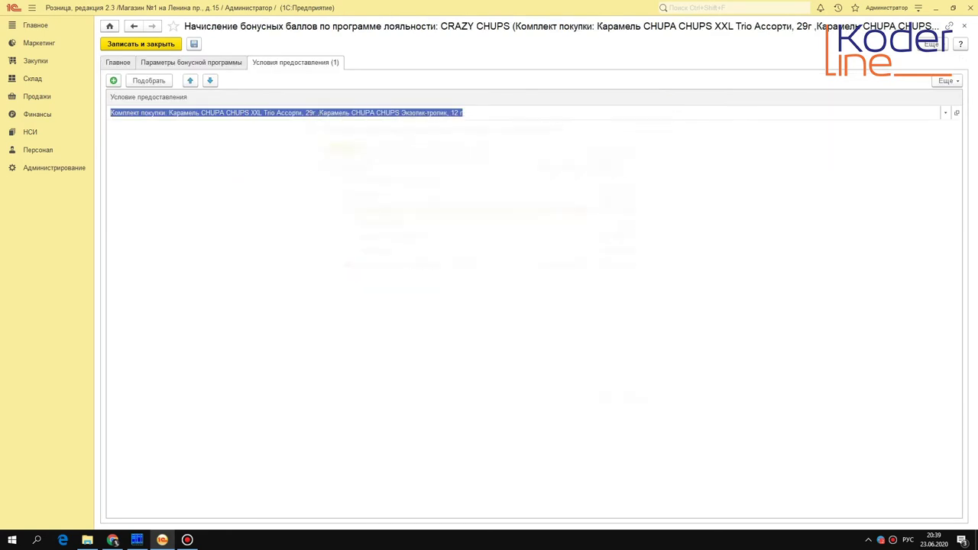
Review the discount's bonus program parameters and granting conditions, and return to its main settings
click(222, 62)
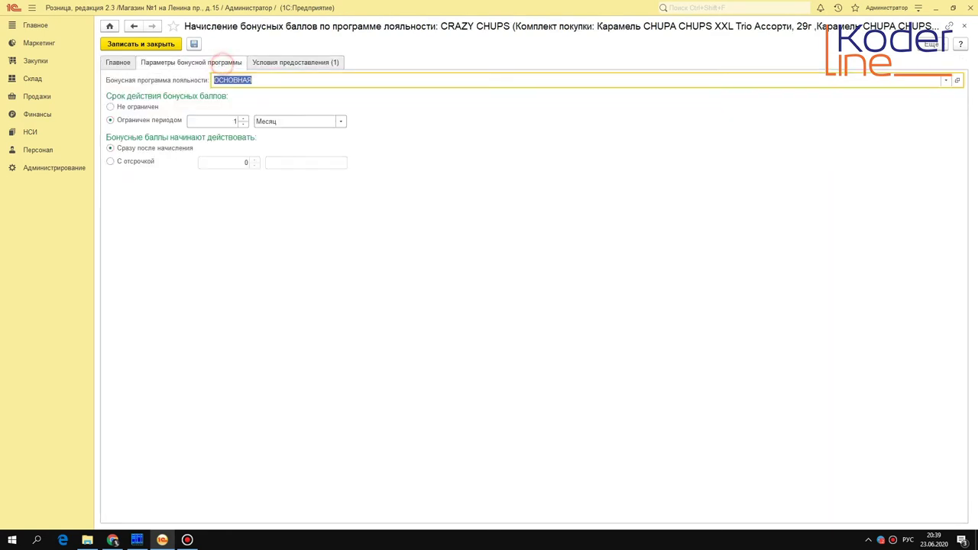
click(274, 64)
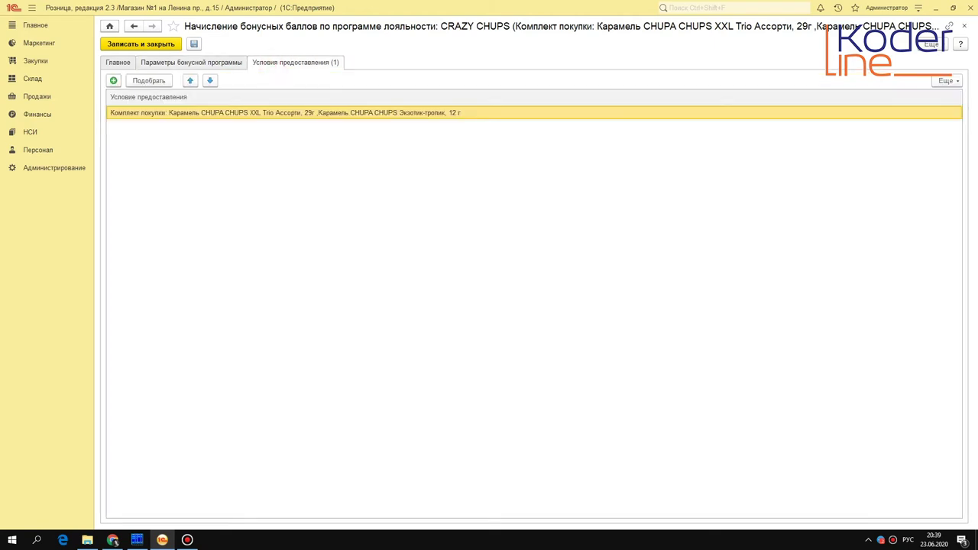
click(170, 64)
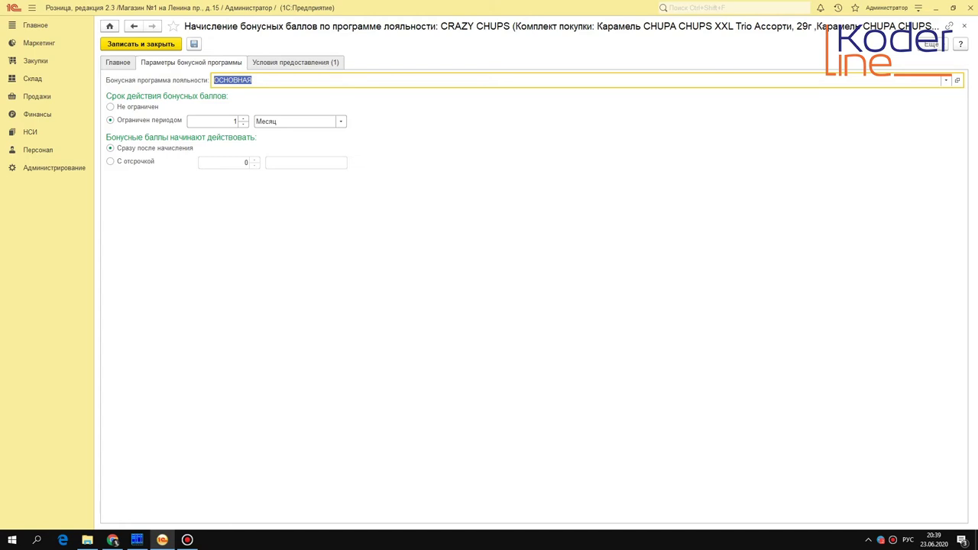
click(274, 62)
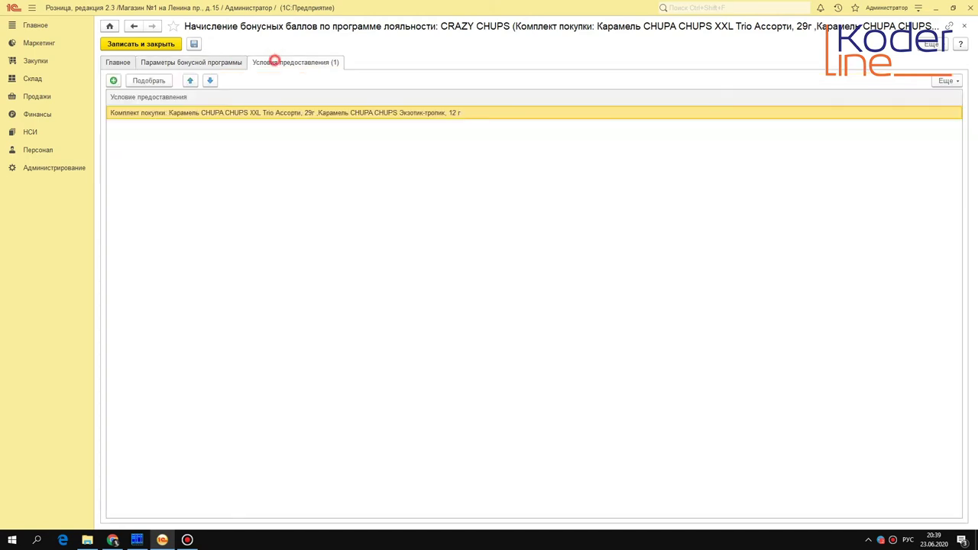
click(176, 62)
click(118, 62)
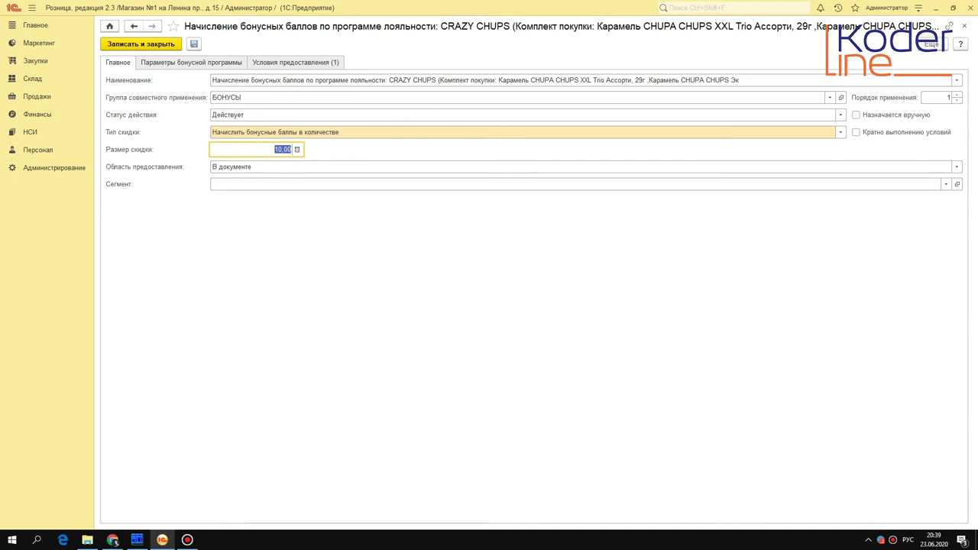
Save the CRAZY CHUPS bonus accrual discount and close it
mouse_move(856, 132)
click(194, 44)
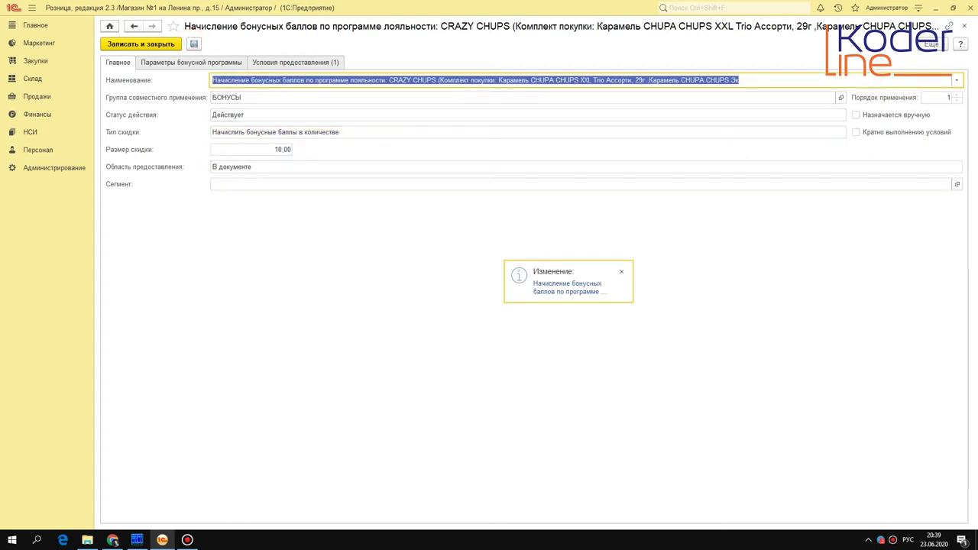
key(ctrl+Return)
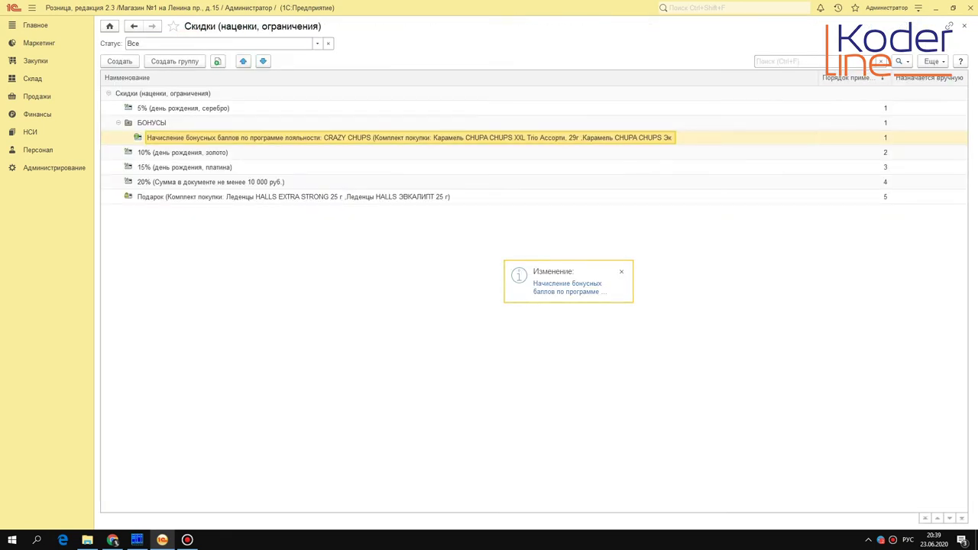
Open the 20:24 sale receipt from the Чеки list and view its goods
key(ctrl+Tab)
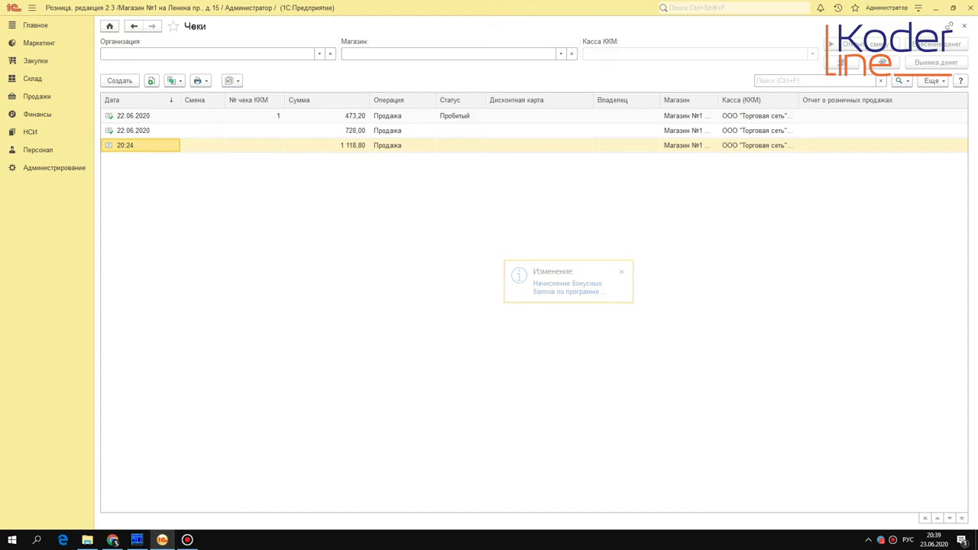
double_click(132, 144)
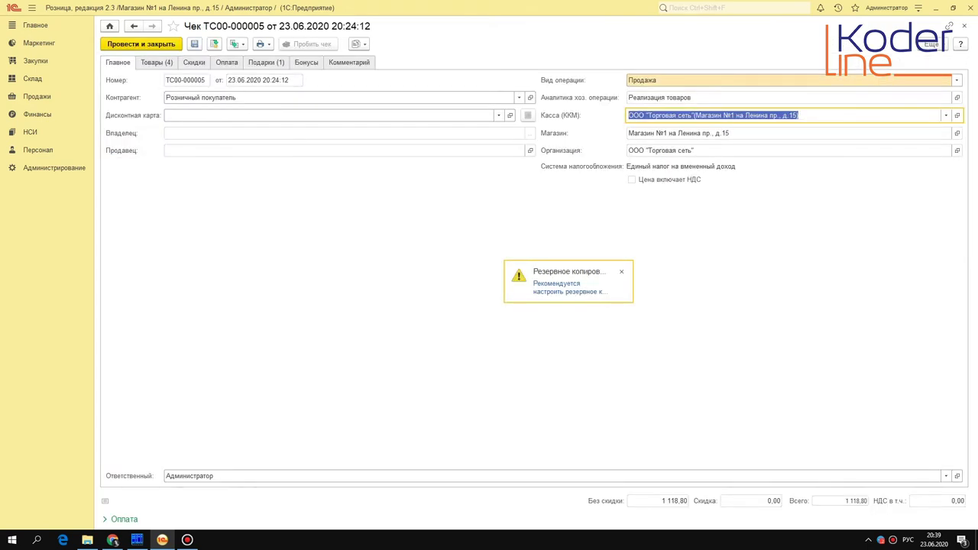
click(157, 62)
click(196, 156)
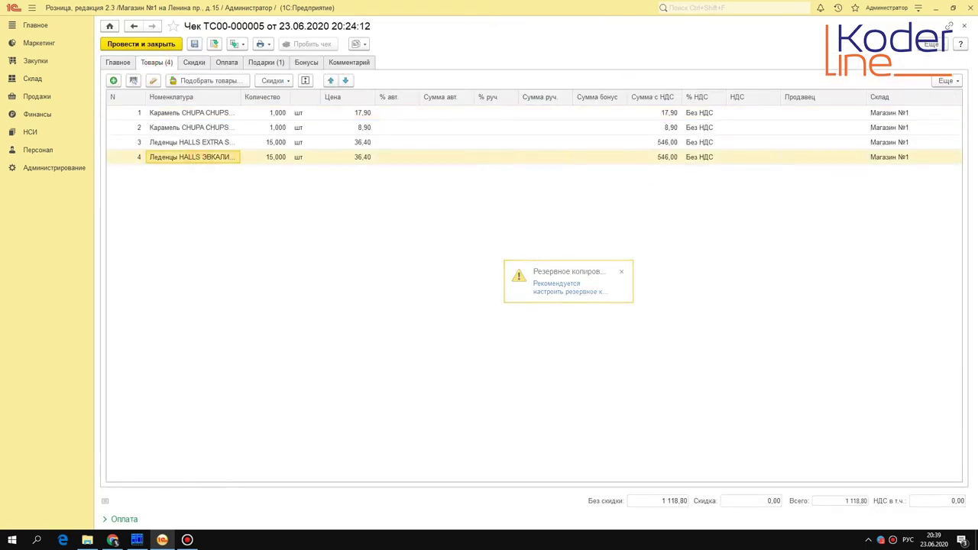
Delete the two HALLS lozenge rows from the receipt's goods, keeping only the two CHUPA CHUPS caramels
click(191, 127)
click(191, 142)
key(shift+Down)
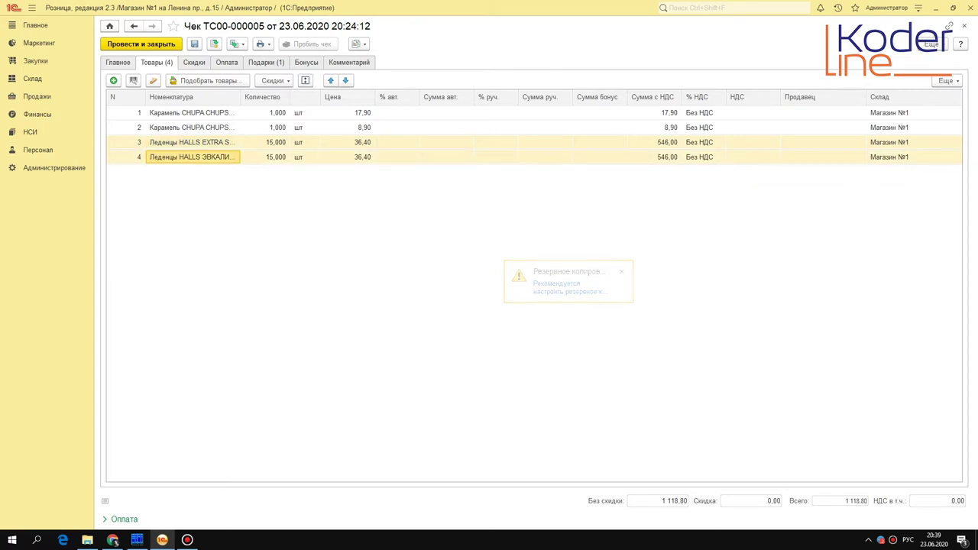
key(Delete)
Check the quantities of the two CHUPA CHUPS goods and calculate the receipt's discounts without a discount card
click(191, 112)
click(265, 112)
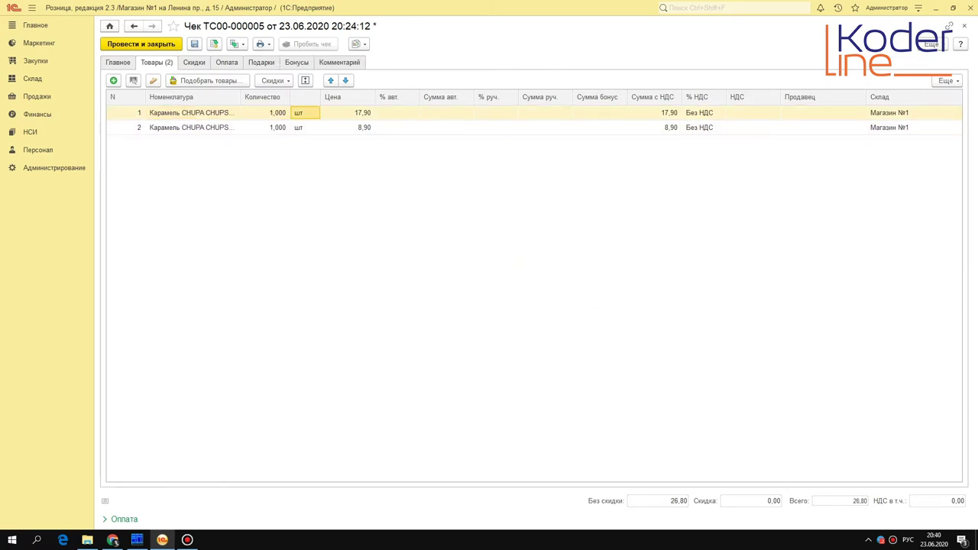
click(265, 126)
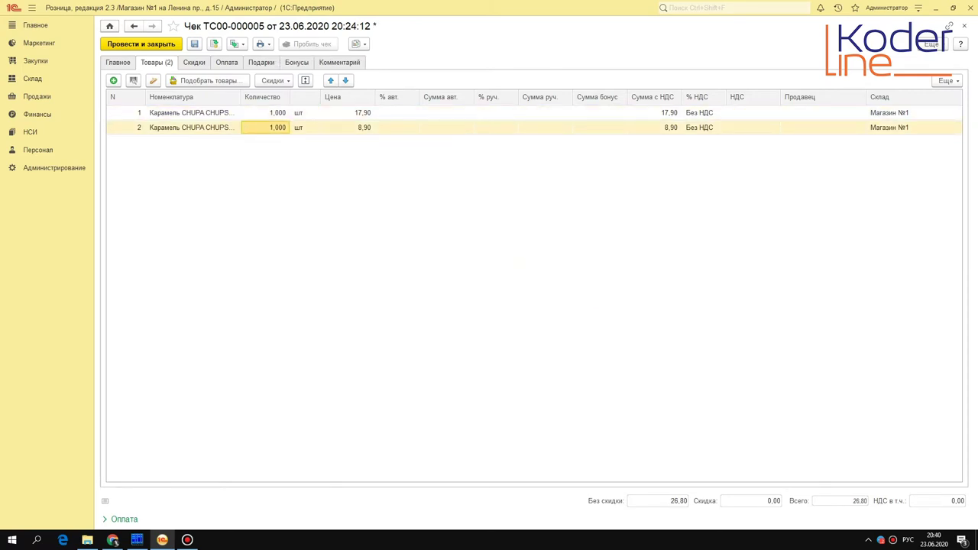
click(662, 126)
click(274, 81)
click(279, 96)
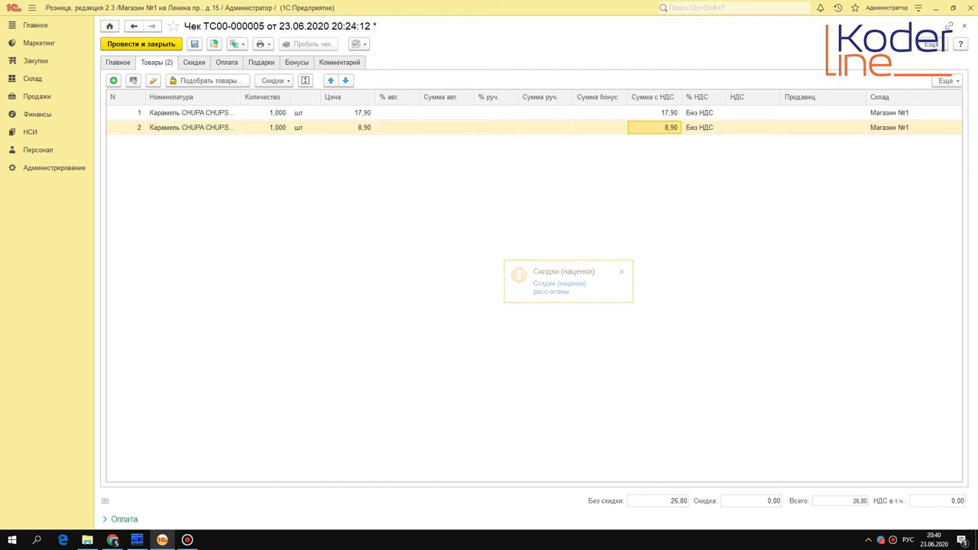
Set the receipt's discount card to Бонусная карта and check the card and its owner field
click(126, 62)
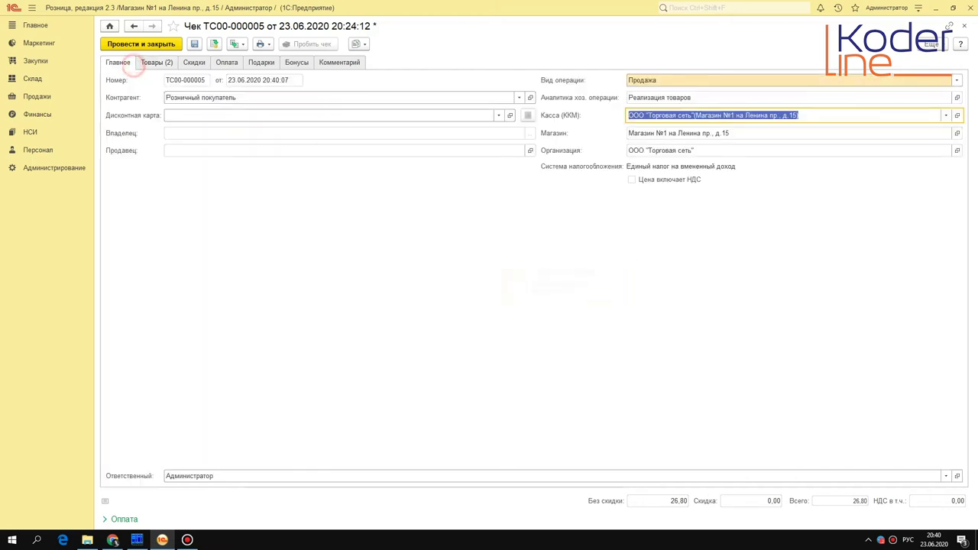
click(234, 114)
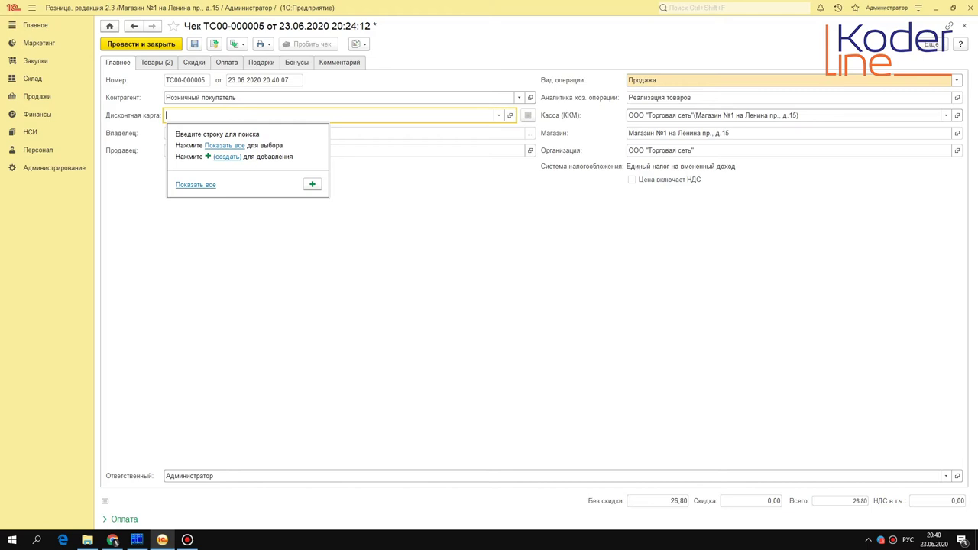
key(F4)
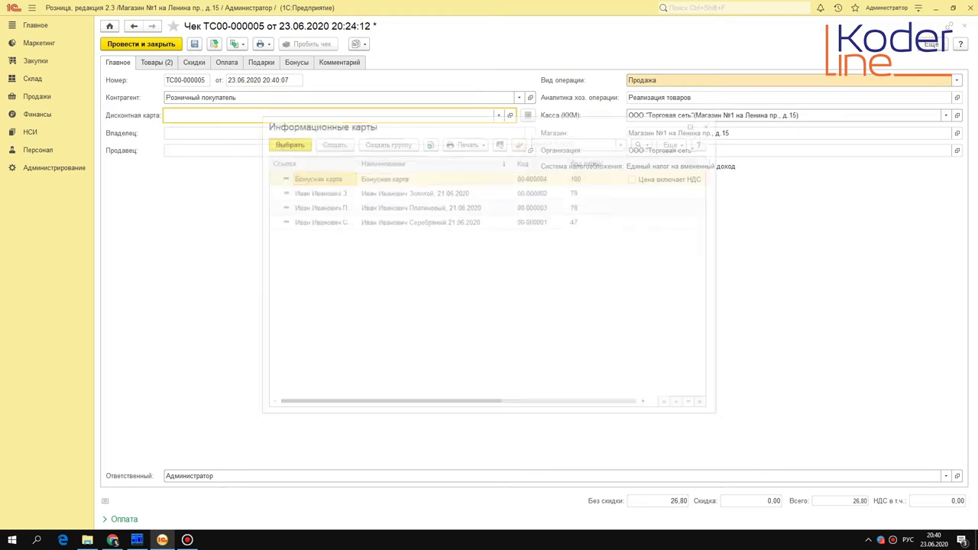
double_click(331, 176)
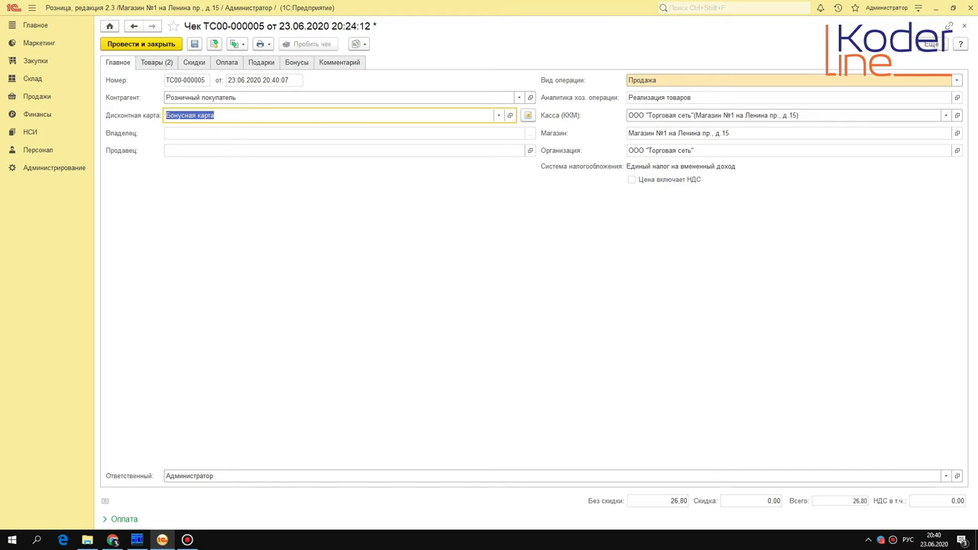
text(10)
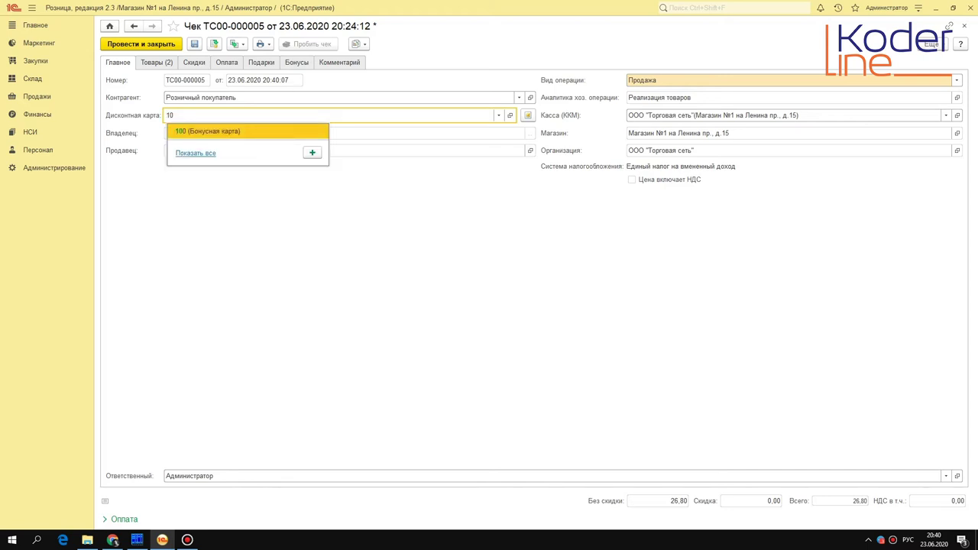
key(Return)
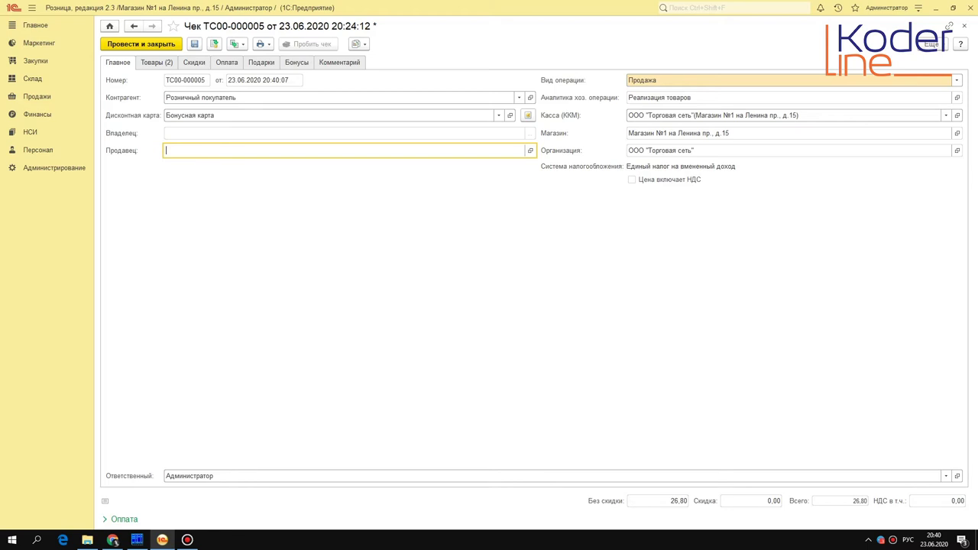
click(197, 116)
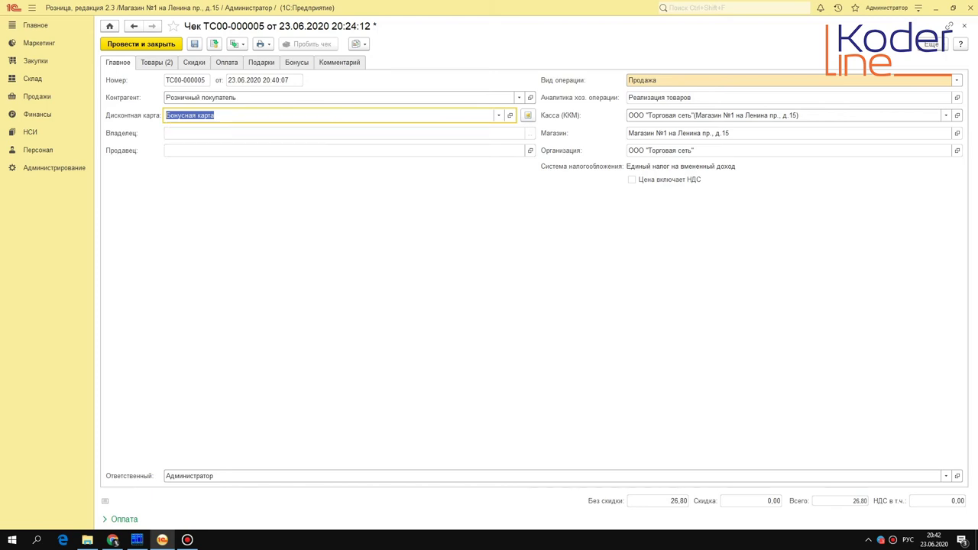
click(243, 133)
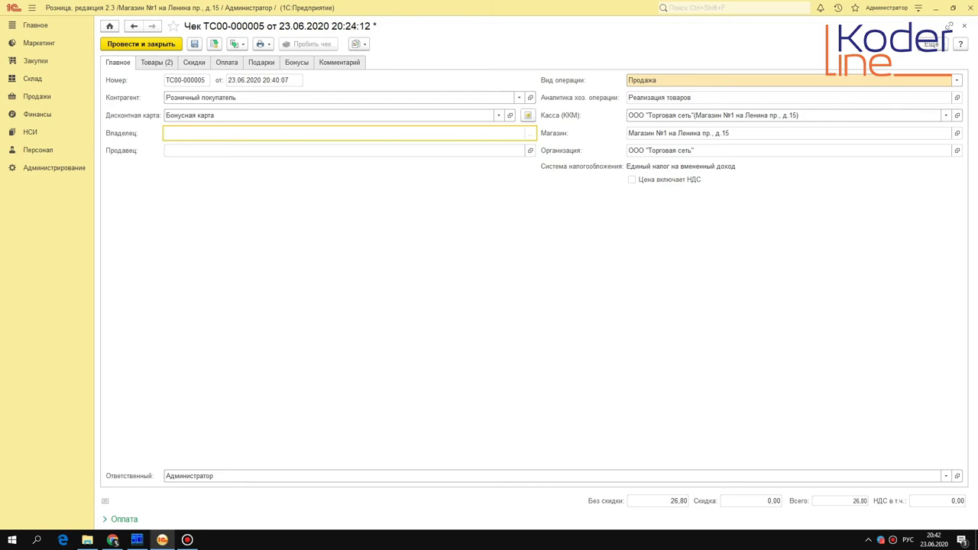
click(228, 114)
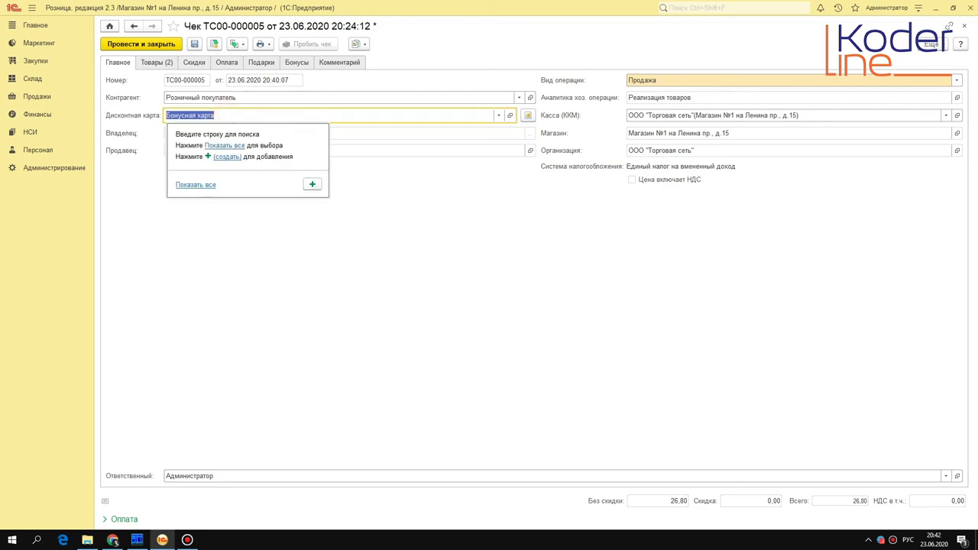
Calculate the receipt's discounts with the bonus card applied and show its list of accrued bonuses
click(289, 61)
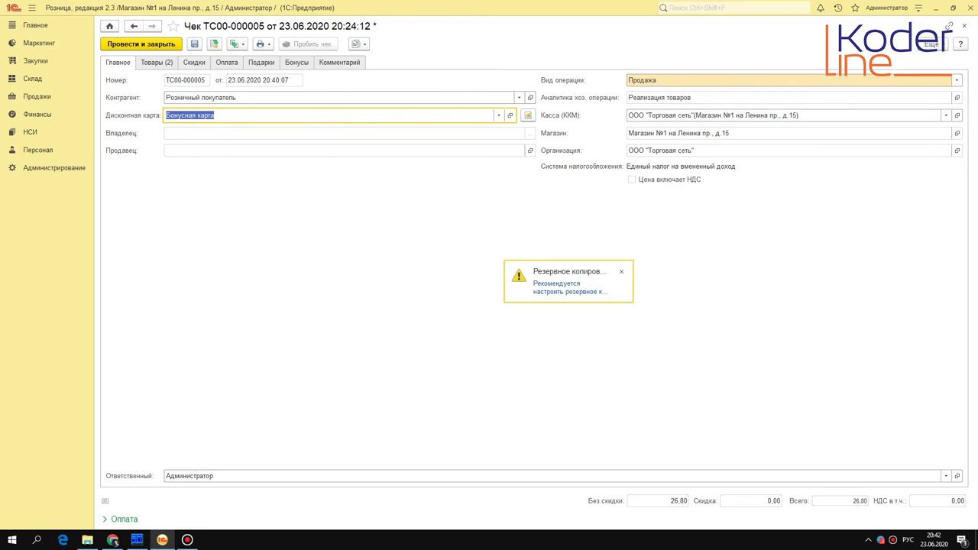
click(157, 62)
click(278, 95)
click(301, 62)
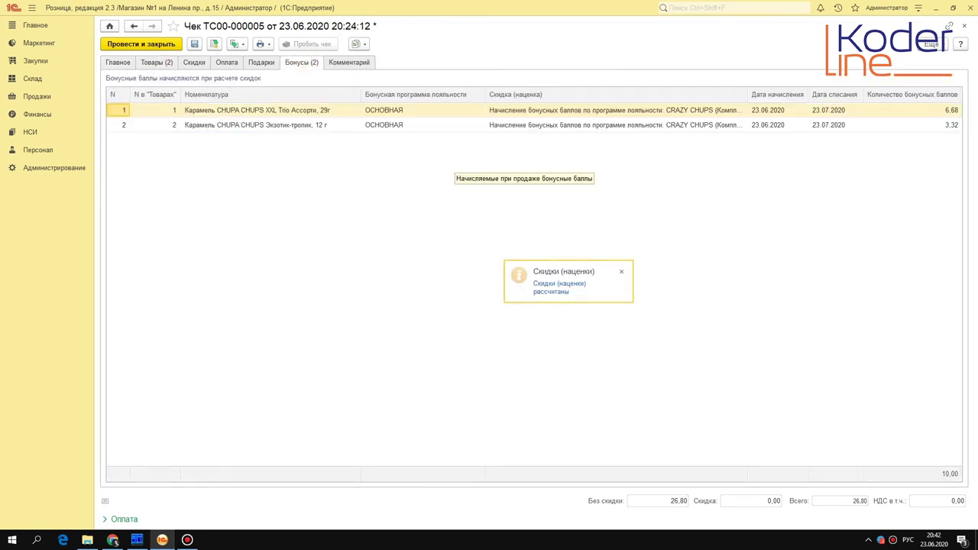
Examine each bonus row's product, loyalty program, granting discount, accrual and write-off dates, and number of points
click(940, 111)
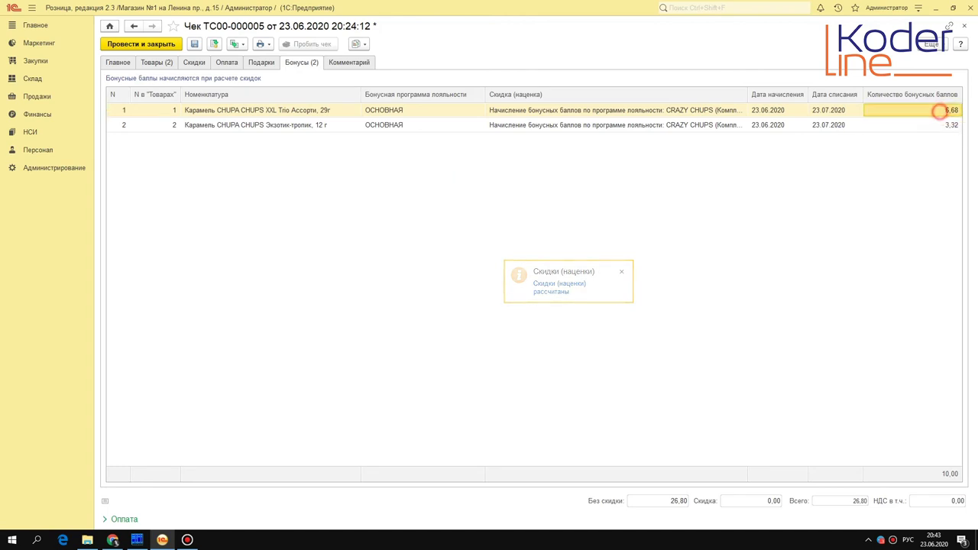
click(943, 125)
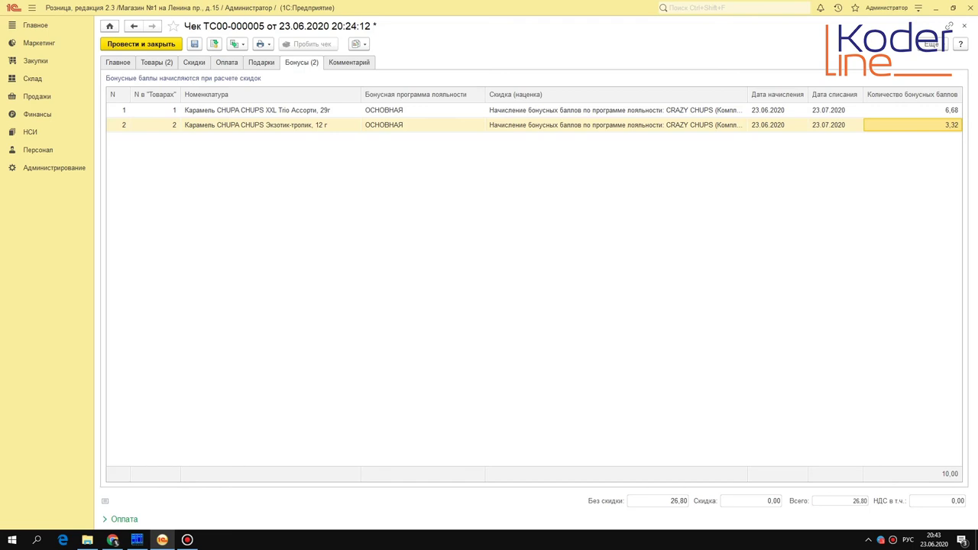
drag(486, 94, 446, 94)
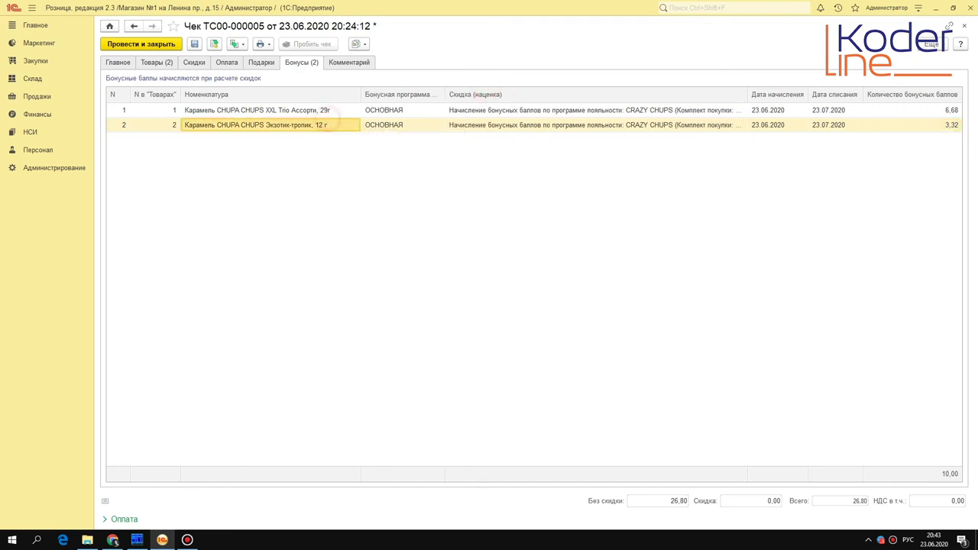
click(309, 124)
click(314, 110)
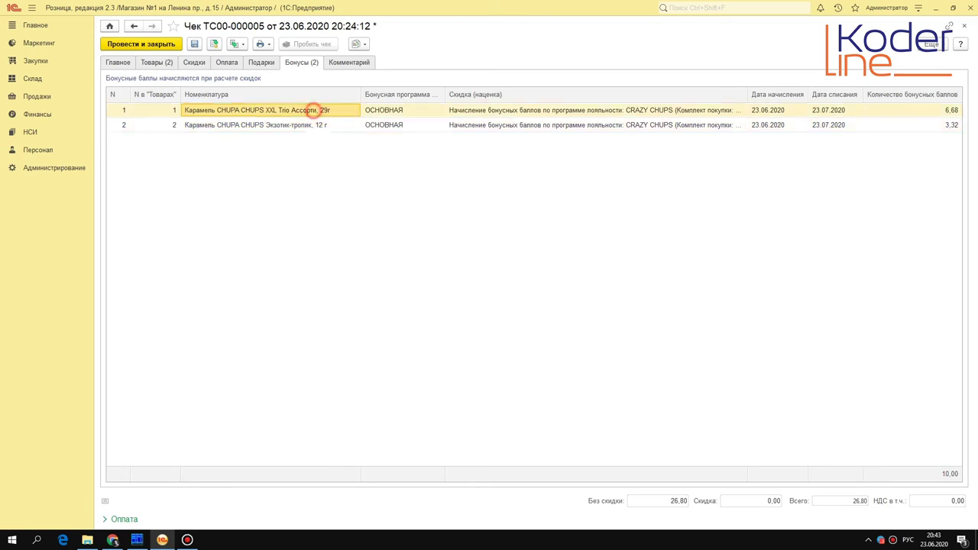
click(394, 110)
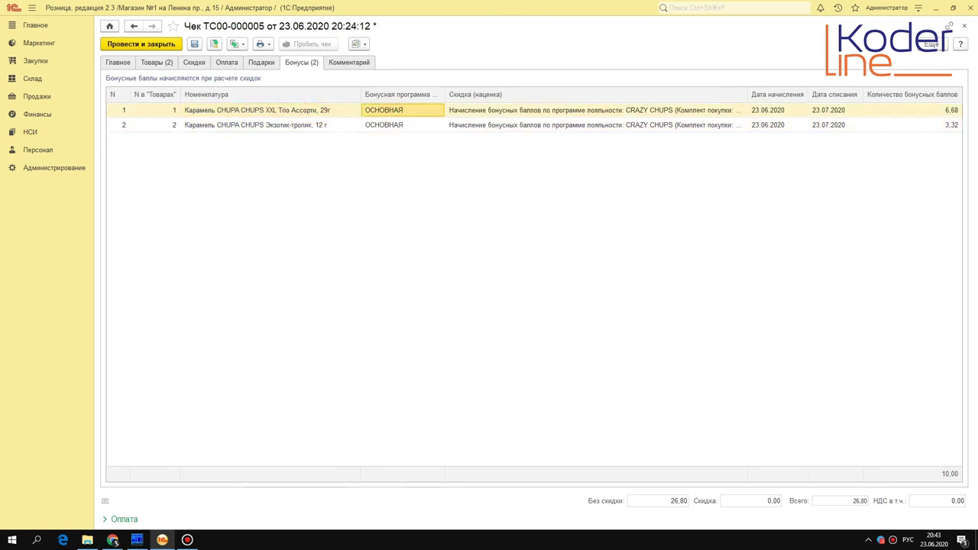
click(535, 110)
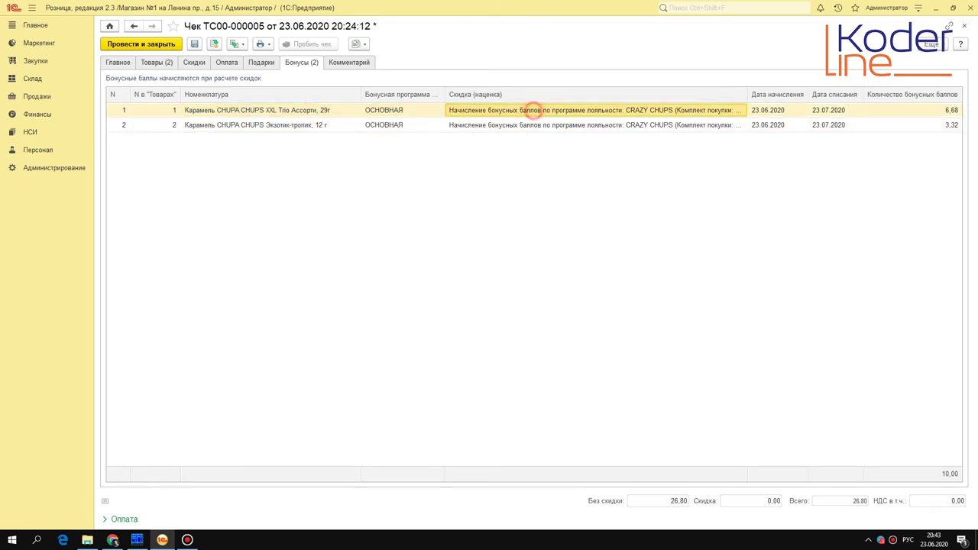
click(535, 125)
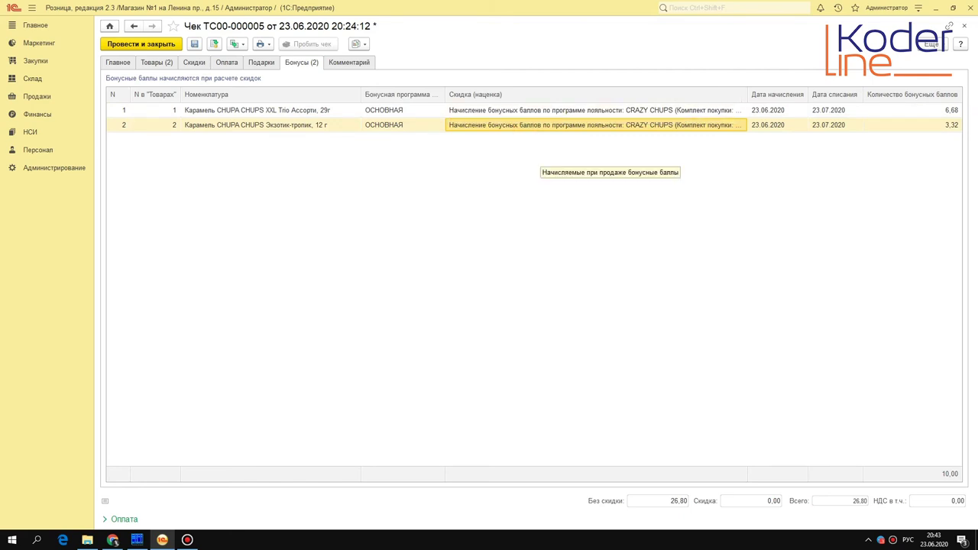
click(764, 110)
click(831, 110)
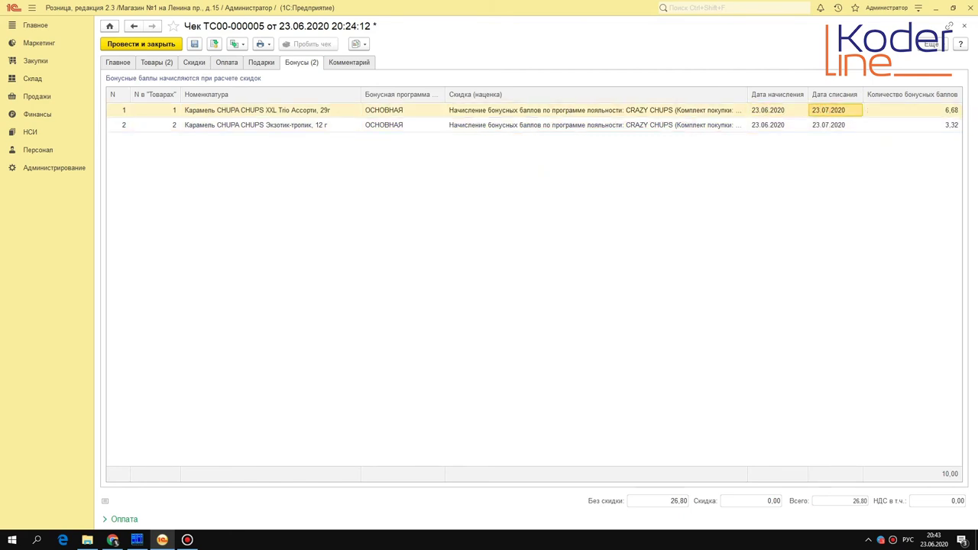
click(925, 110)
click(923, 126)
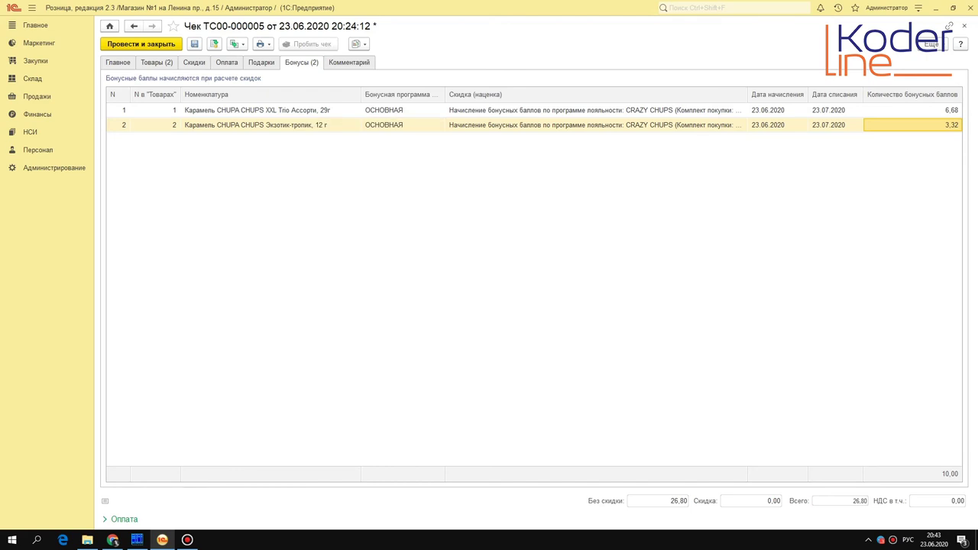
Widen the goods list's Номенклатура column to show full product names, and compare the goods with the accrued bonuses
click(156, 62)
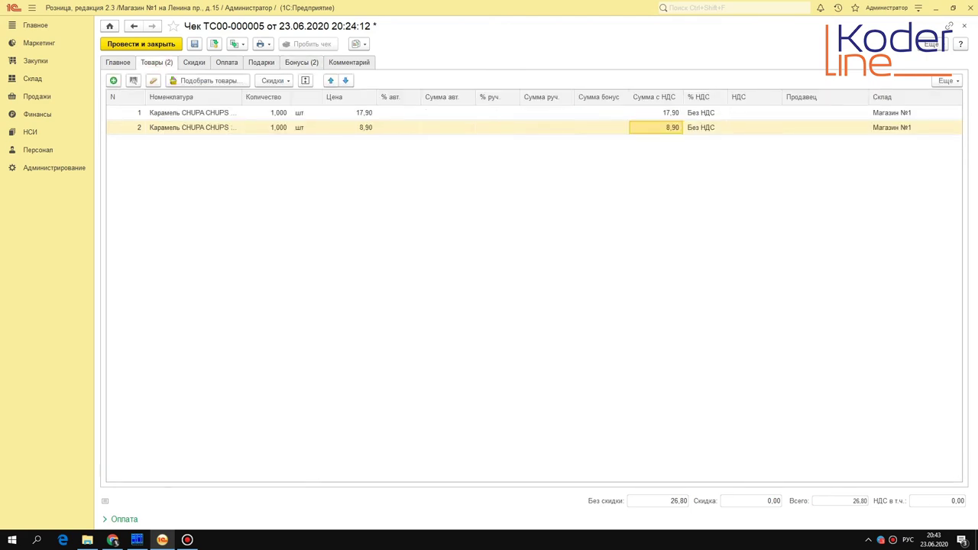
double_click(242, 97)
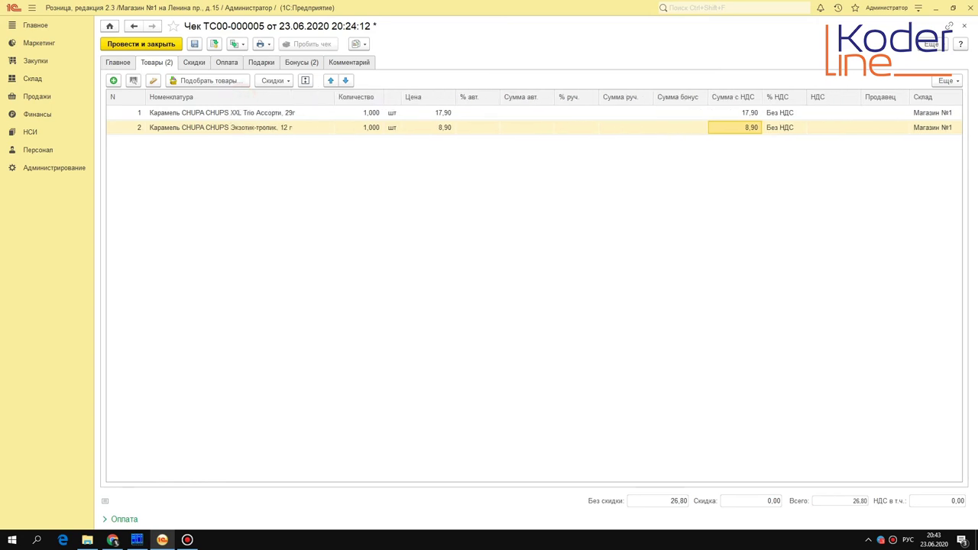
click(302, 63)
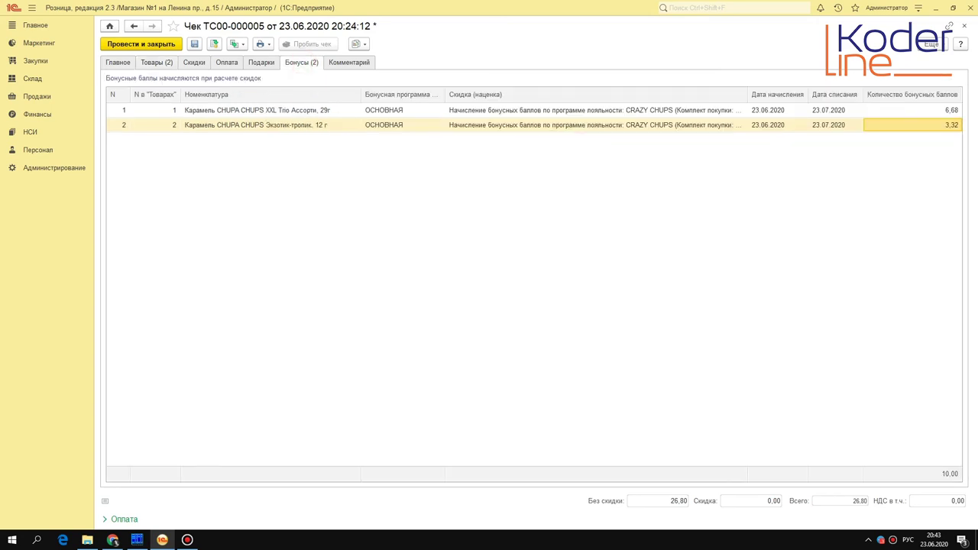
click(153, 62)
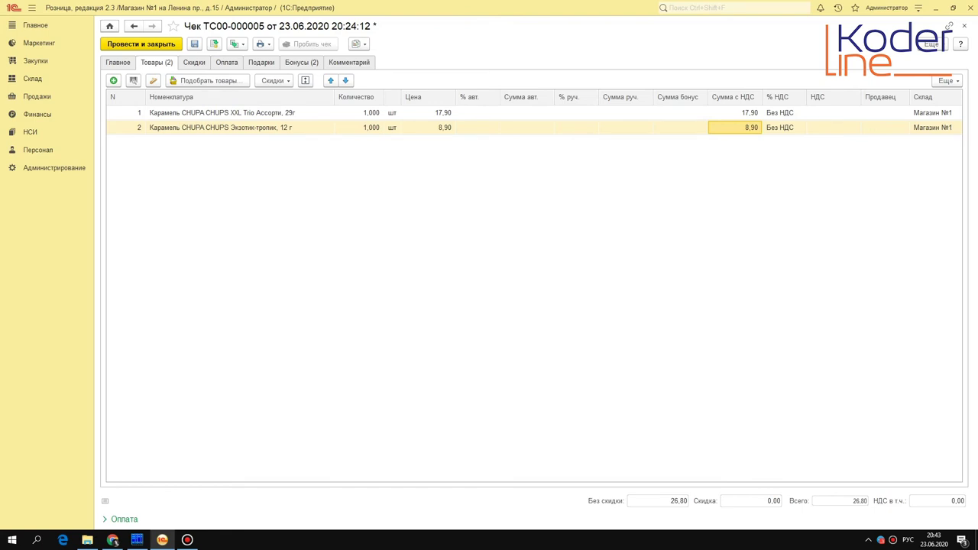
click(298, 59)
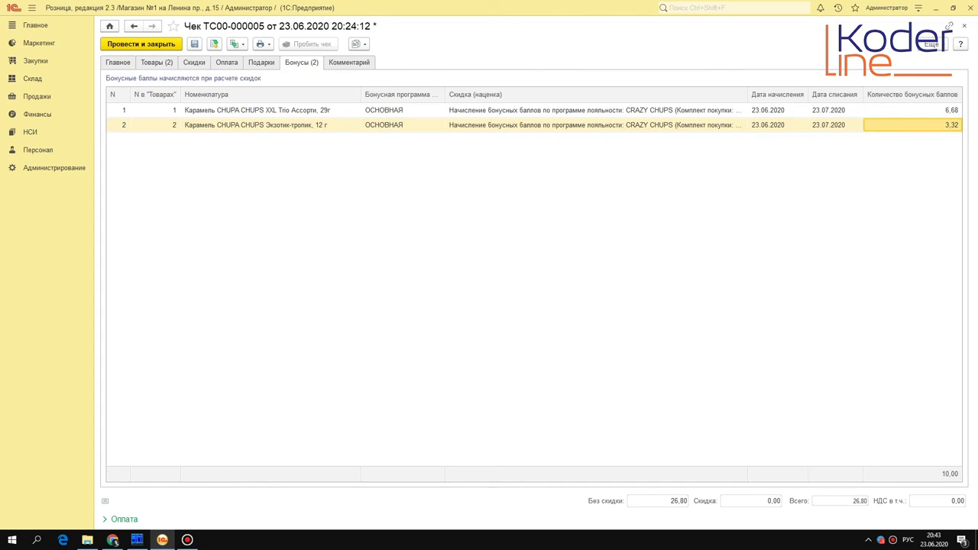
Review the receipt's discount card and goods, and widen the discount column in the bonus list to read the discount description
click(118, 62)
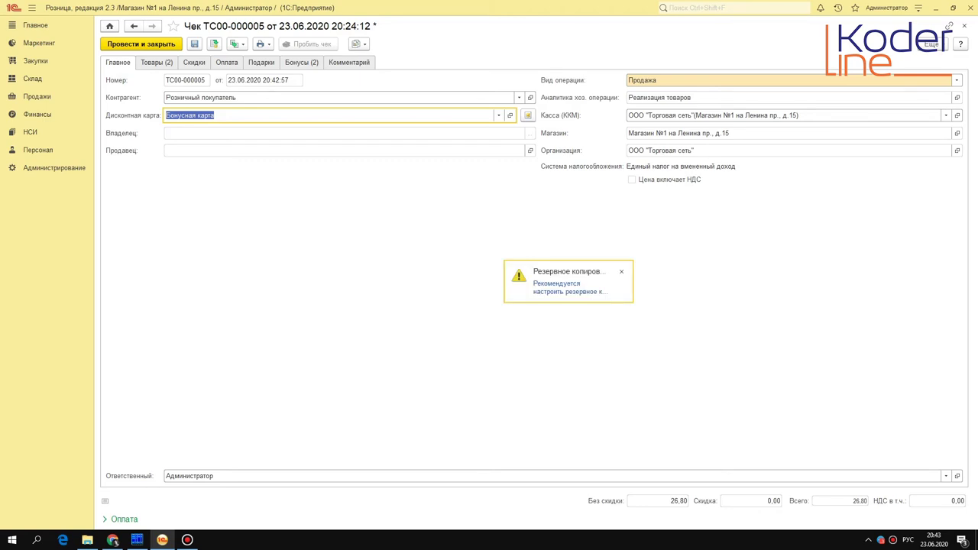
click(148, 64)
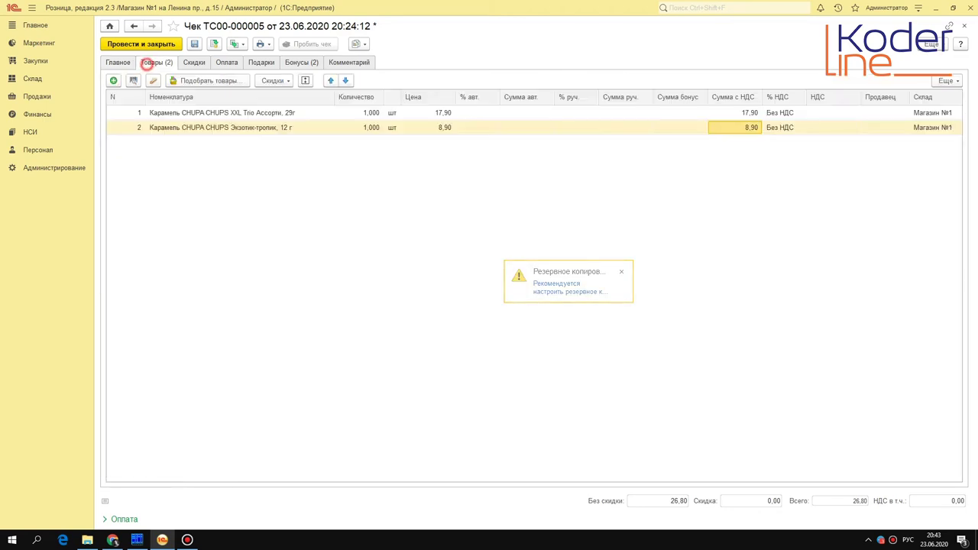
click(301, 63)
click(508, 110)
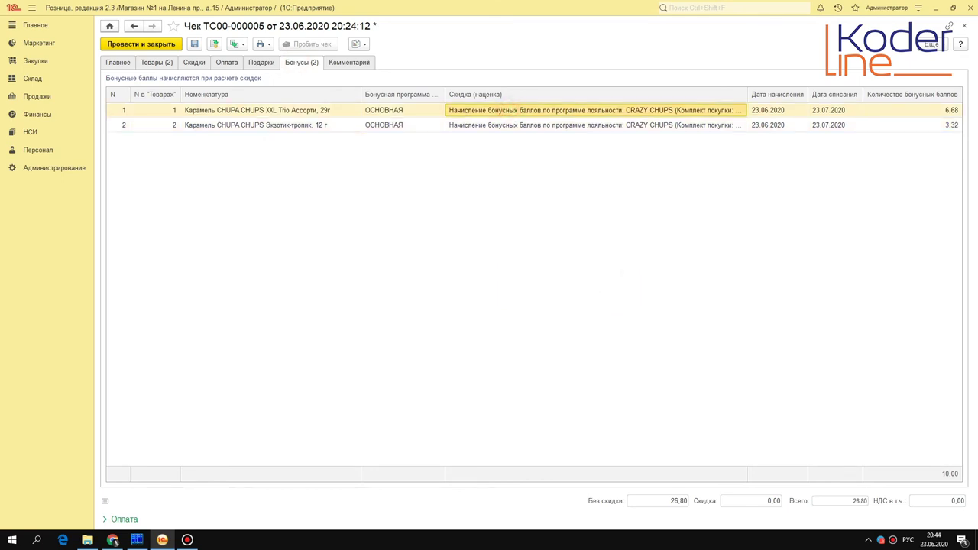
drag(747, 94, 829, 94)
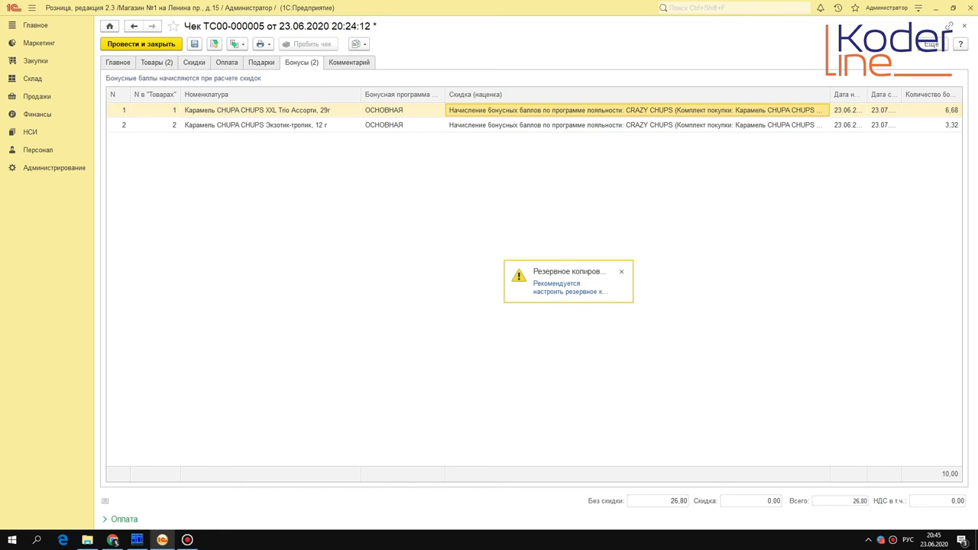
Dismiss the backup notification and revisit the receipt's main details and goods
click(621, 271)
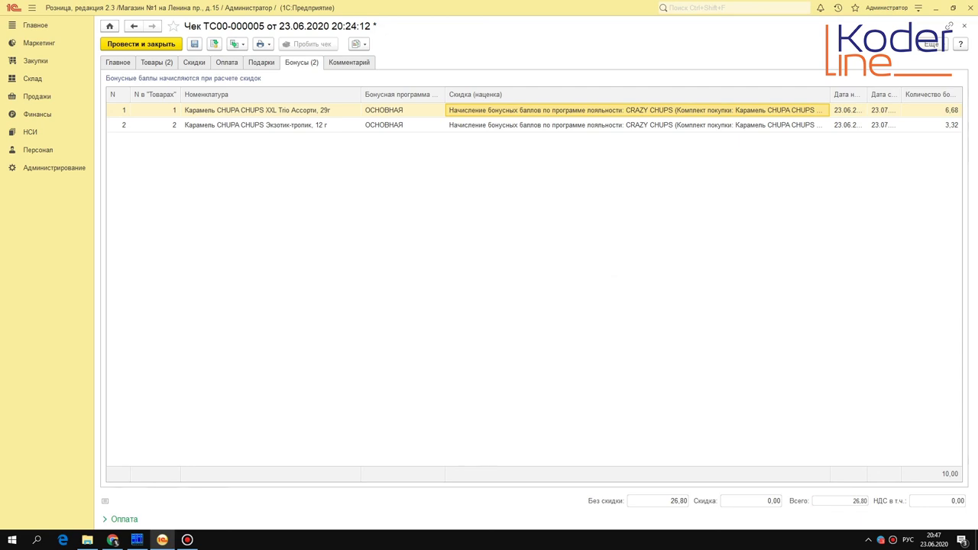
click(156, 62)
click(118, 62)
click(153, 62)
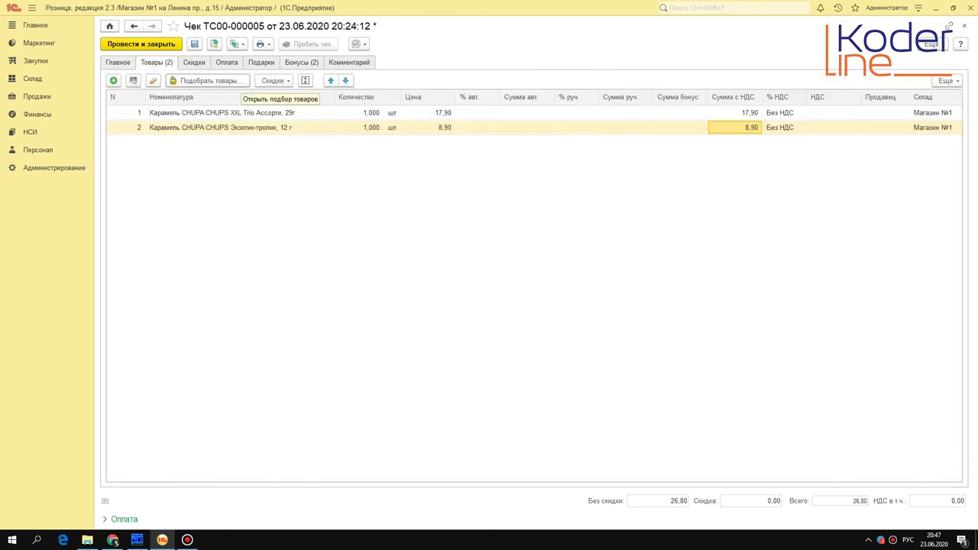